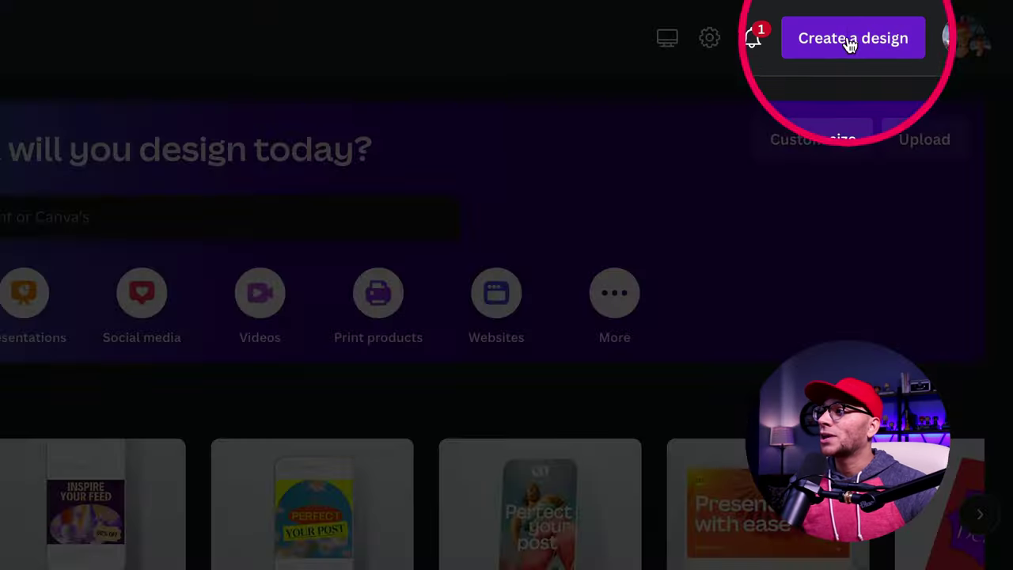
Start a new design from the Create a design button
left_click(846, 43)
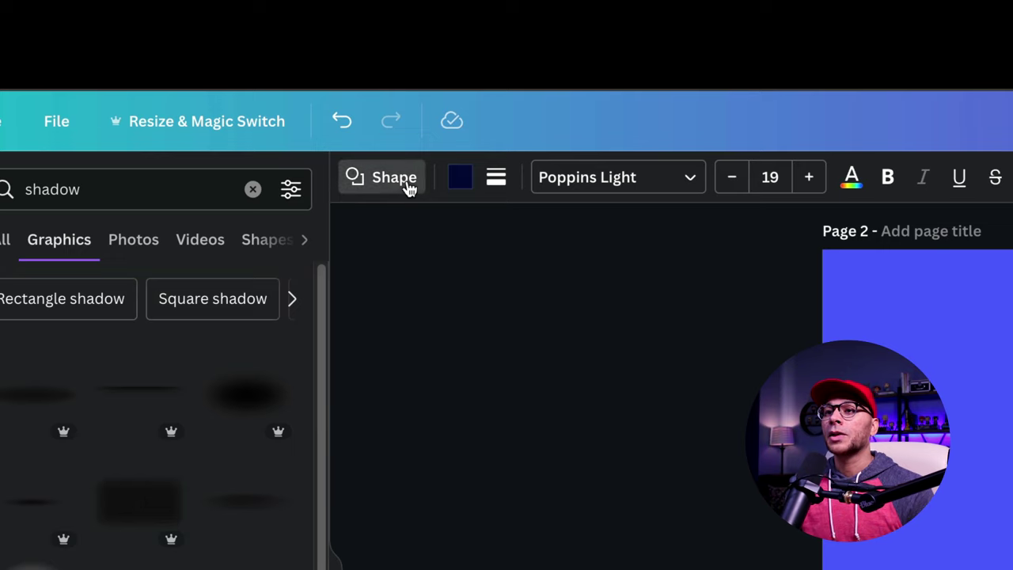
Add an inverted dark navy trapezoid from Shapes near the page top and widen it
left_click(407, 185)
scroll(310, 459, "down", 4)
scroll(312, 459, "down", 3)
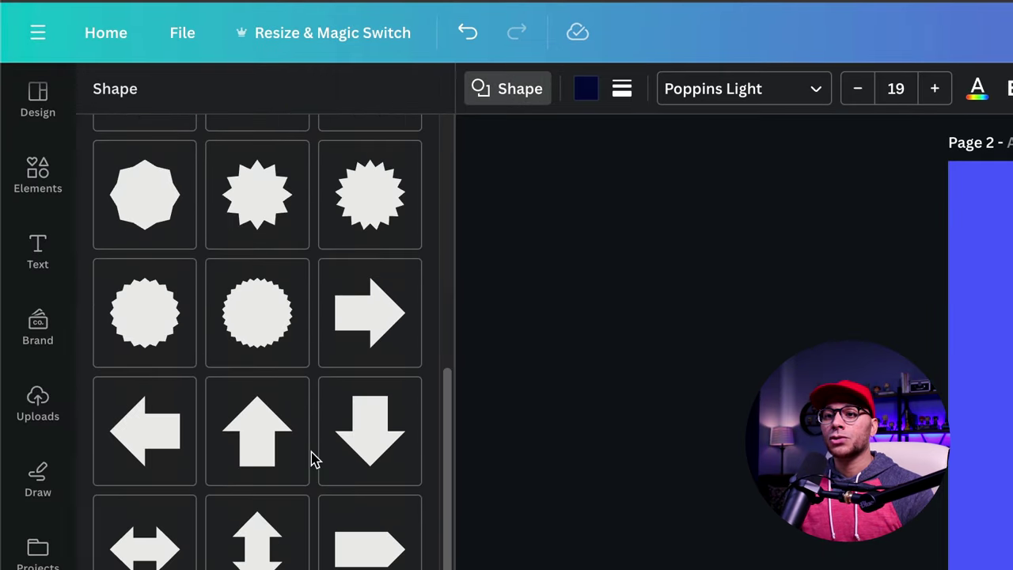
scroll(312, 459, "down", 5)
scroll(312, 460, "down", 2)
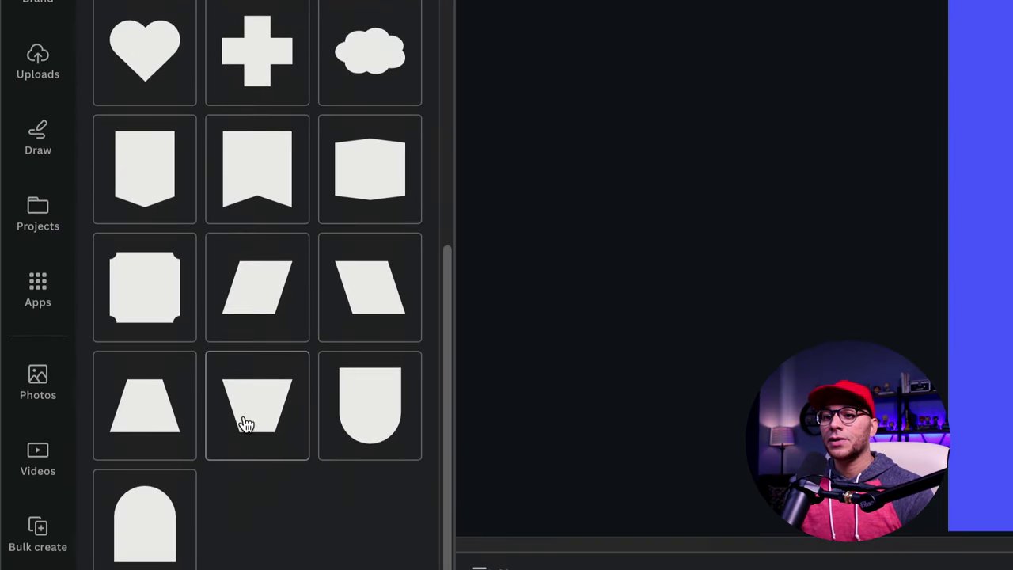
left_click(257, 405)
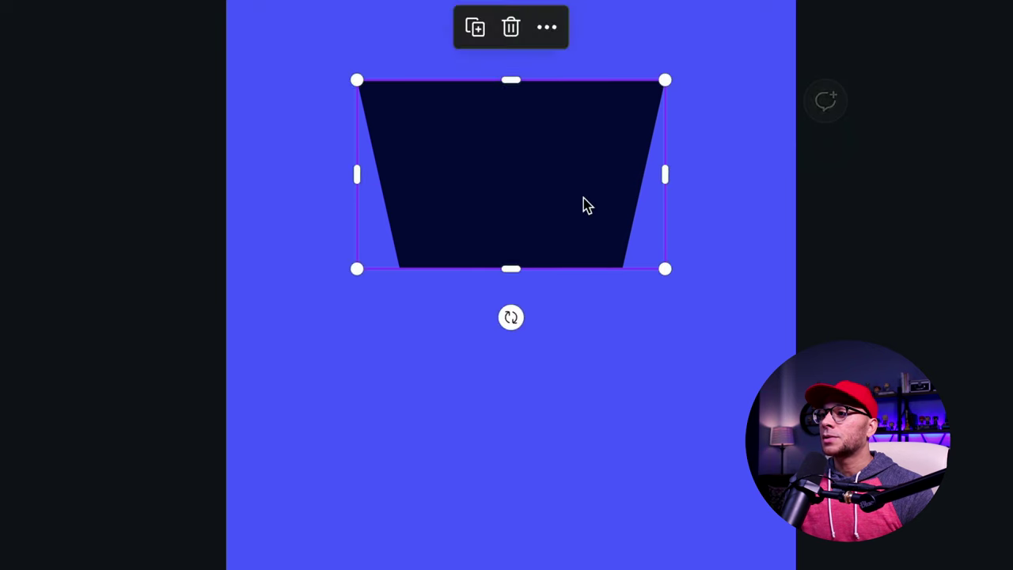
left_click_drag(511, 275, 511, 244)
left_click_drag(665, 162, 683, 161)
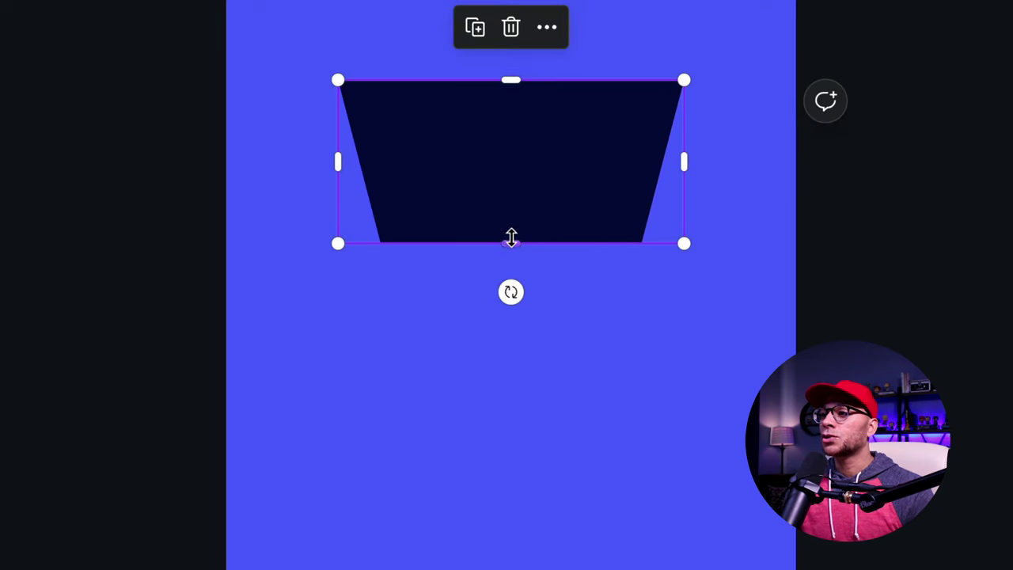
left_click_drag(511, 241, 512, 260)
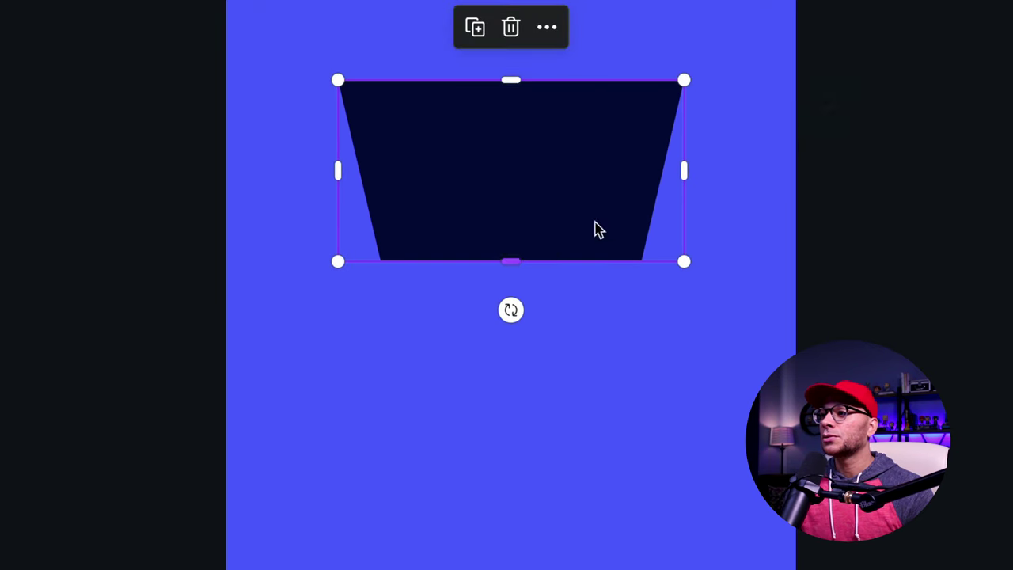
left_click(631, 21)
left_click(505, 180)
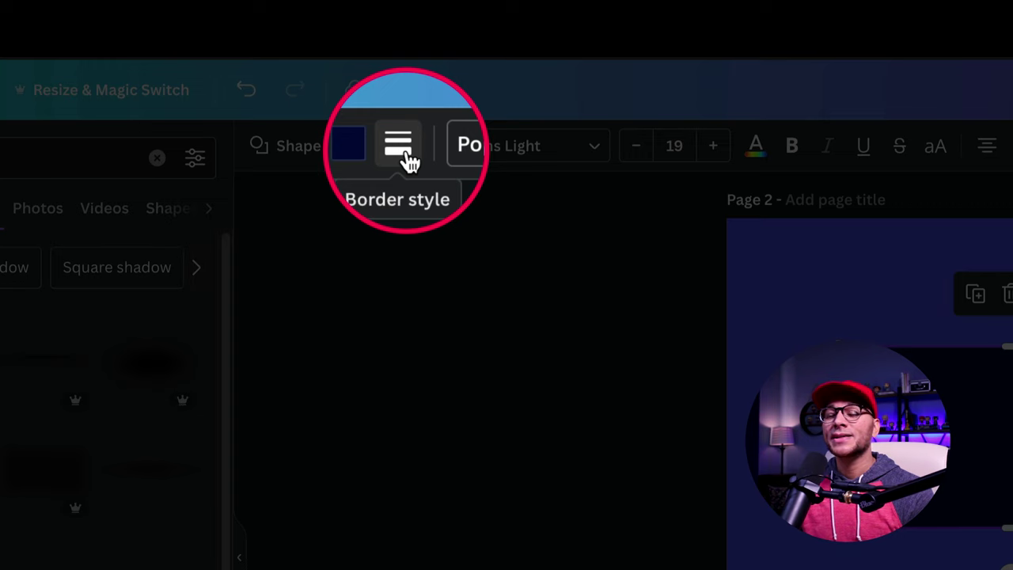
Round the trapezoid's corners to about 39 in Border style
left_click(407, 161)
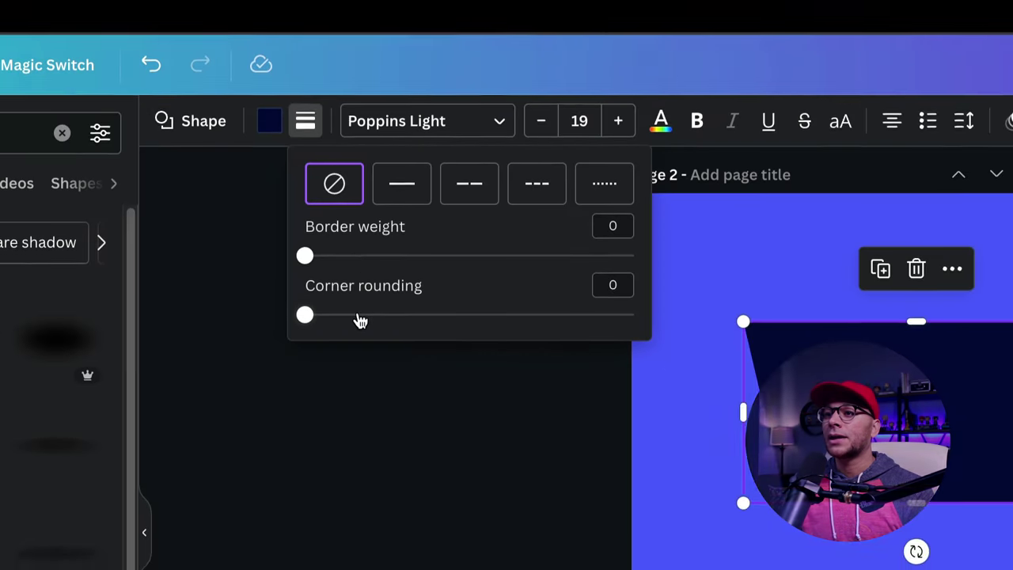
left_click(453, 340)
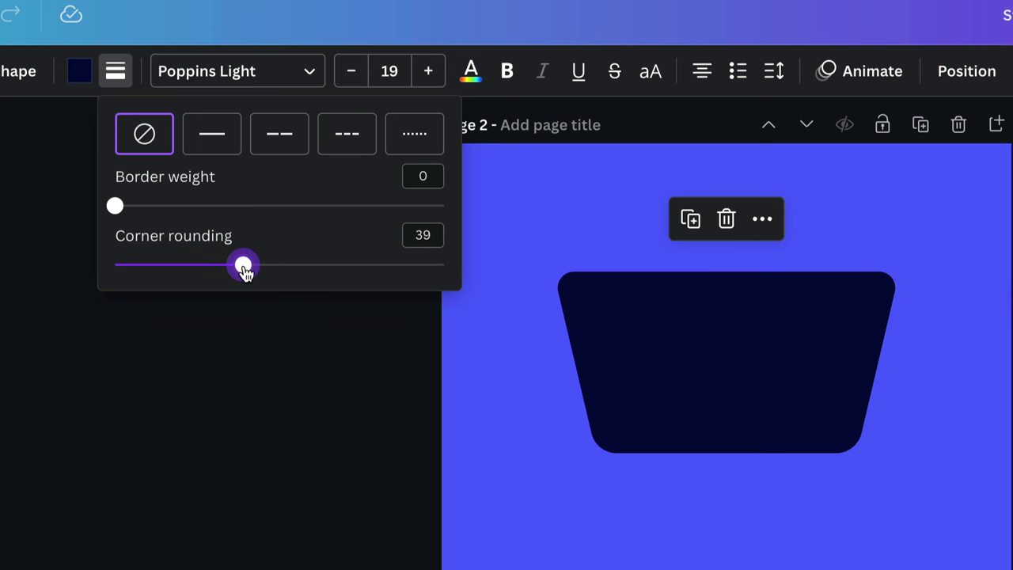
key("Escape")
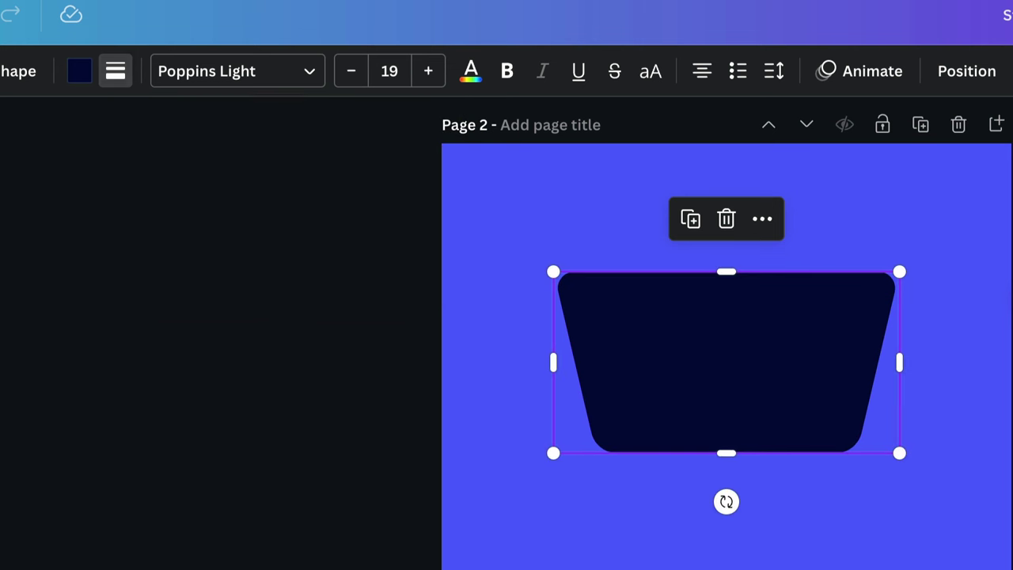
Enlarge the trapezoid slightly and change its fill to white
key("Escape")
left_click(894, 368)
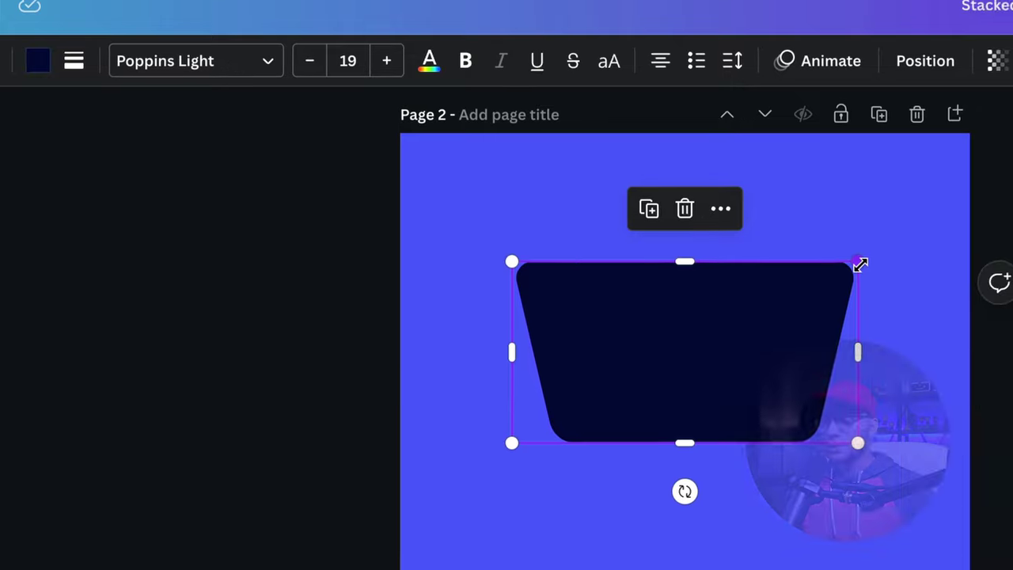
left_click_drag(901, 274, 715, 218)
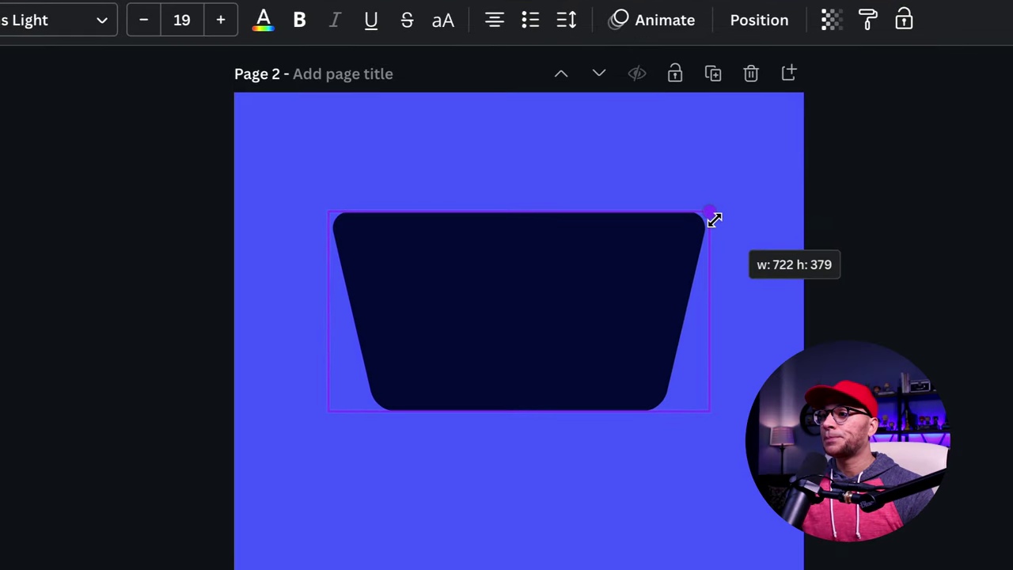
left_click(213, 188)
left_click(506, 350)
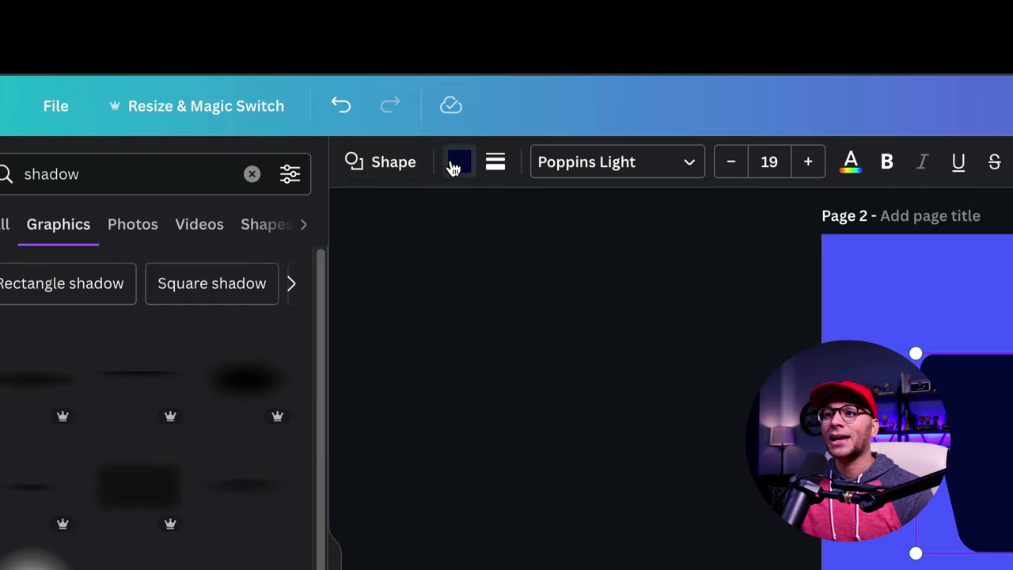
left_click(457, 163)
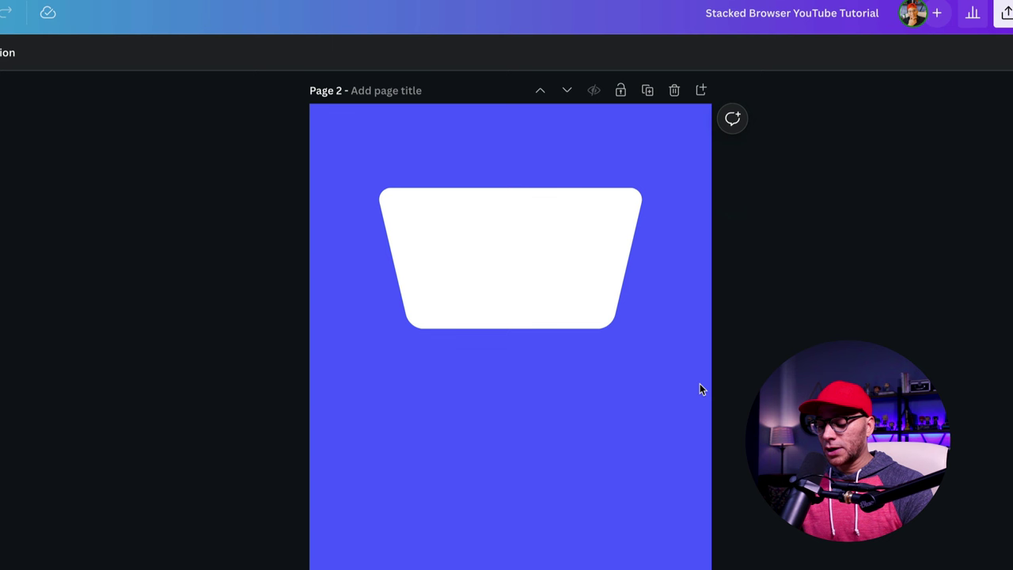
Add an orange square inside the white shape and turn it into a pill
left_click(630, 414)
key("r")
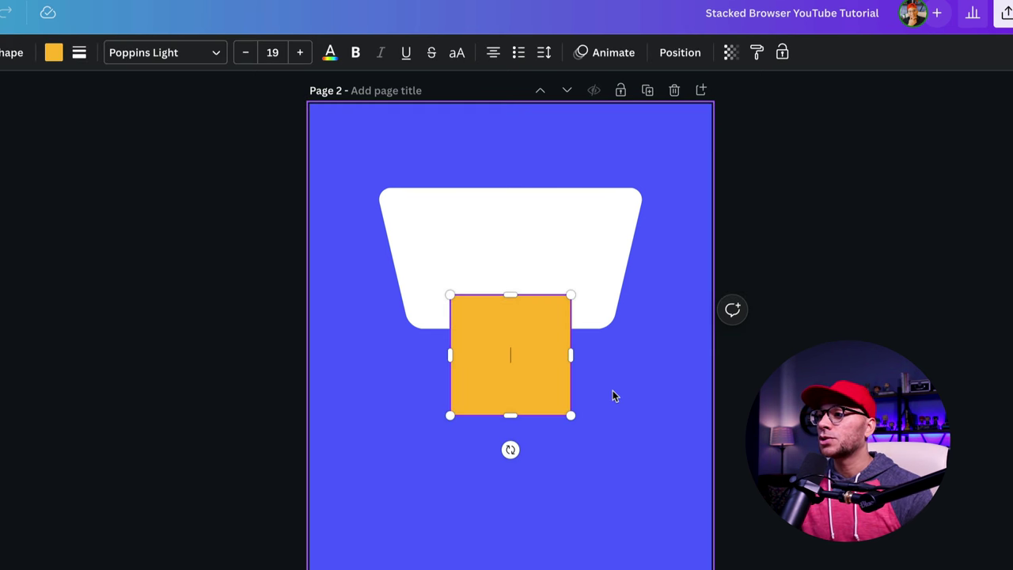
left_click_drag(536, 384, 527, 263)
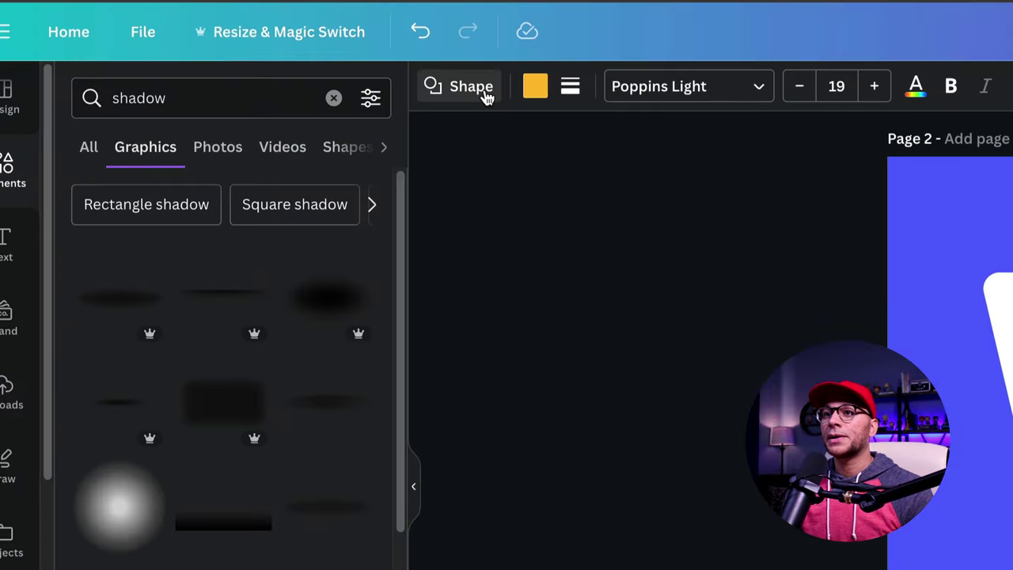
left_click(472, 88)
scroll(312, 248, "down", 5)
scroll(330, 120, "down", 4)
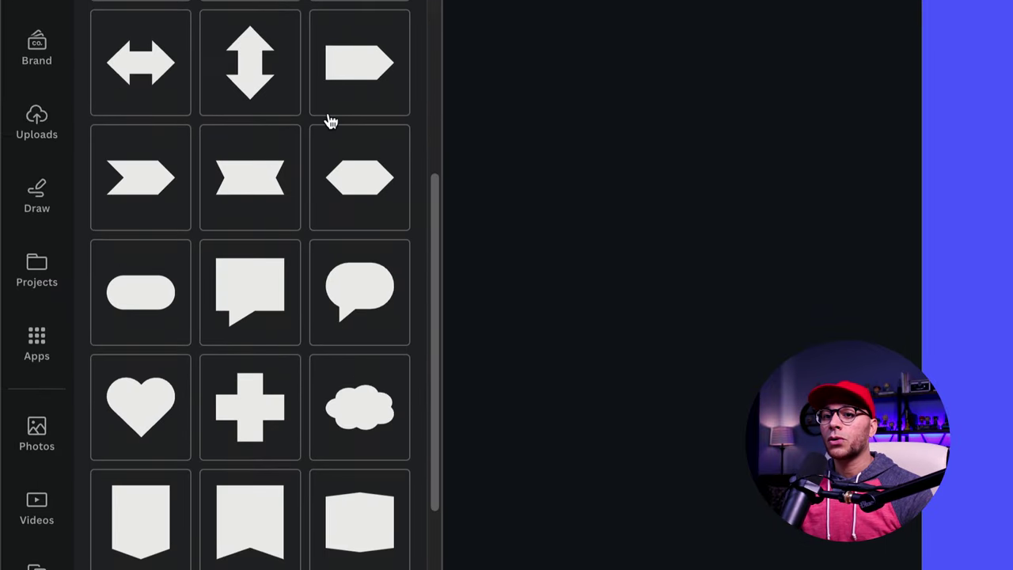
left_click(155, 313)
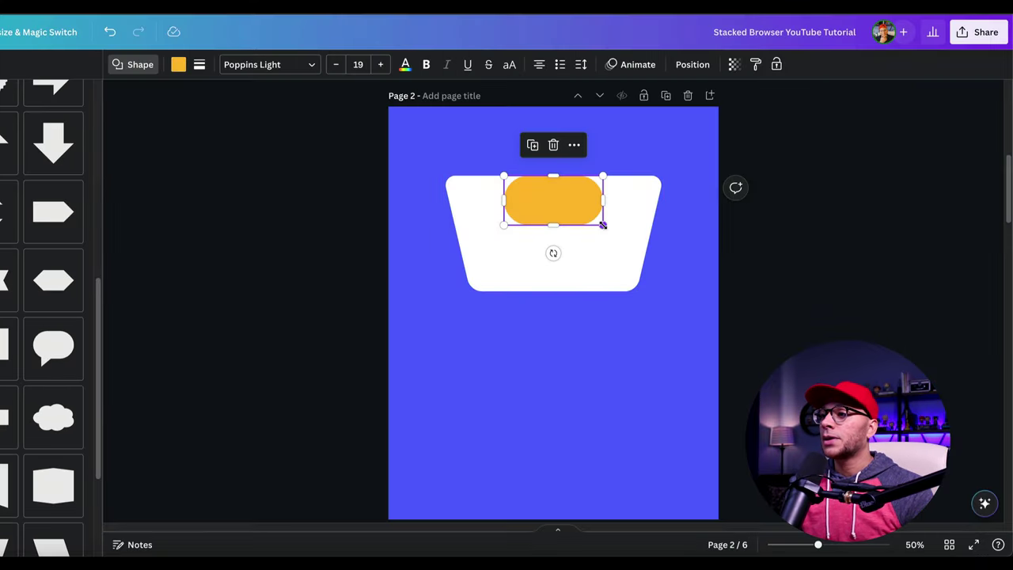
Resize the orange pill into a thin bar stretching across the white shape
left_click_drag(603, 226, 531, 189)
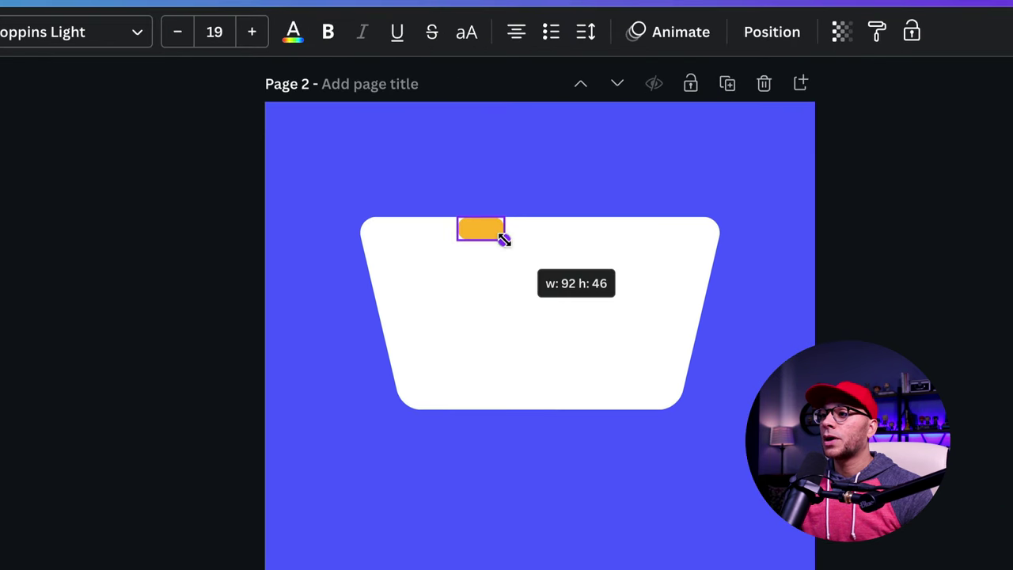
left_click_drag(503, 239, 504, 237)
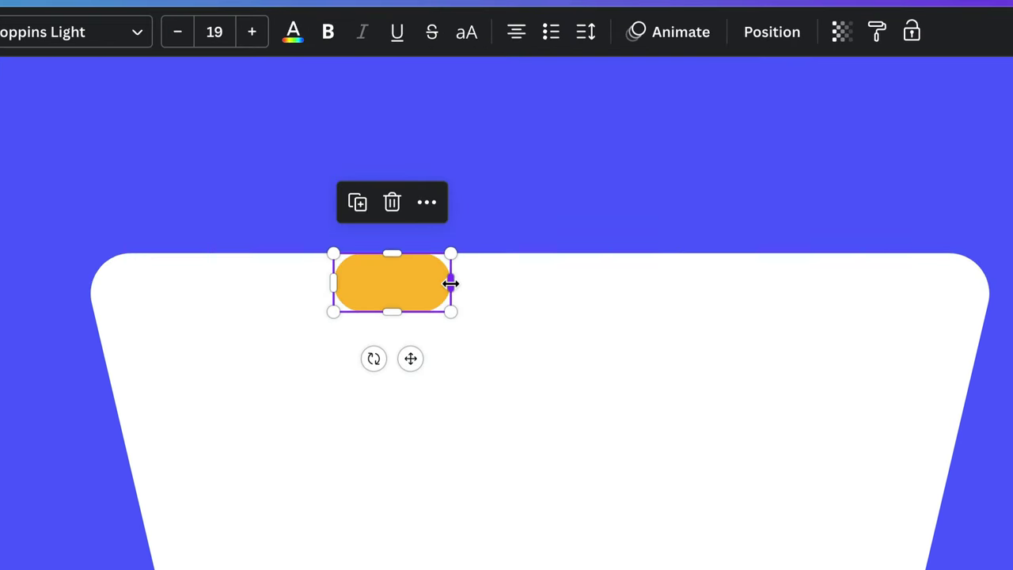
left_click_drag(451, 282, 987, 301)
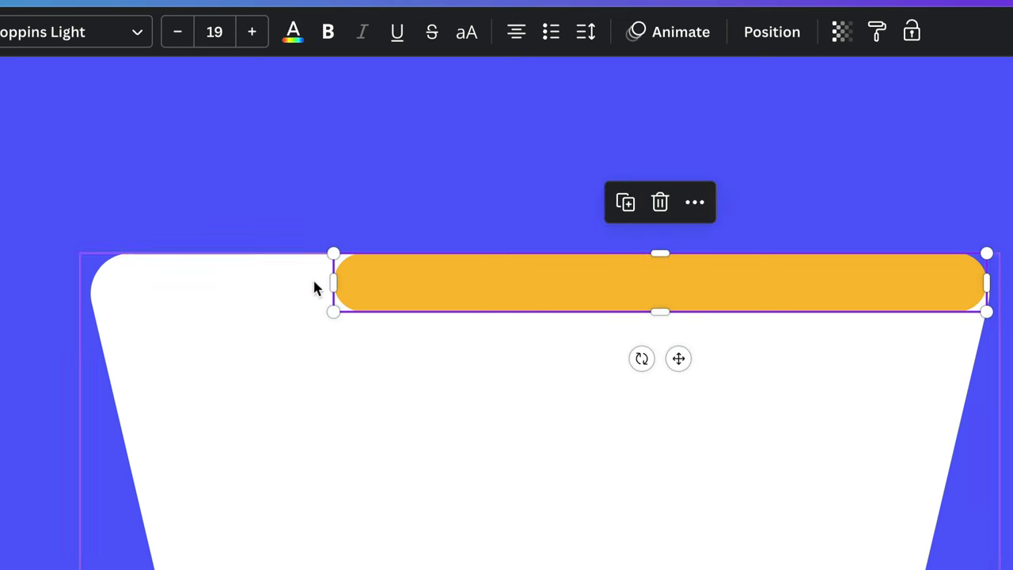
left_click_drag(328, 283, 88, 289)
Reduce the white trapezoid's corner rounding slightly
left_click(305, 407)
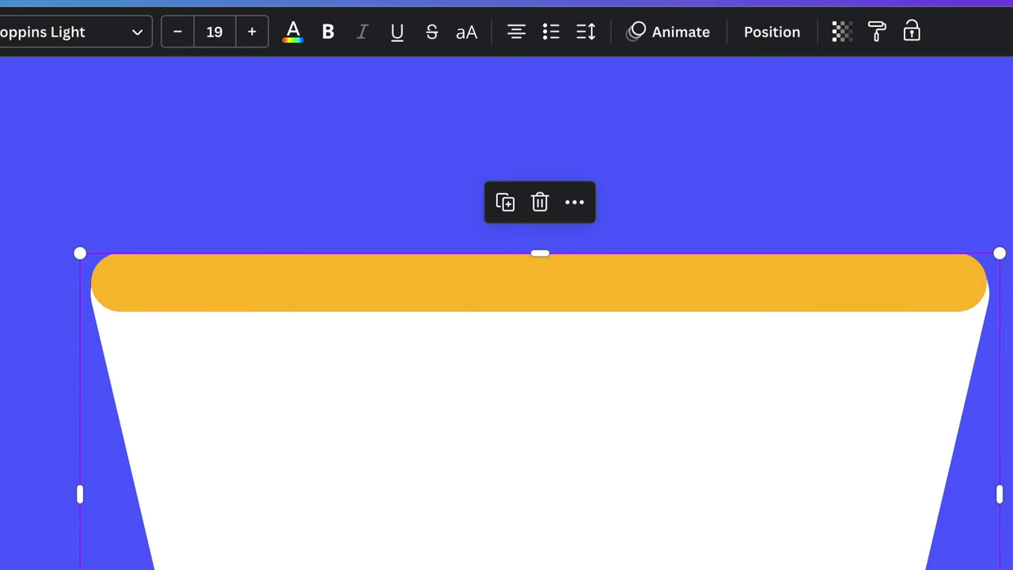
left_click(1, 32)
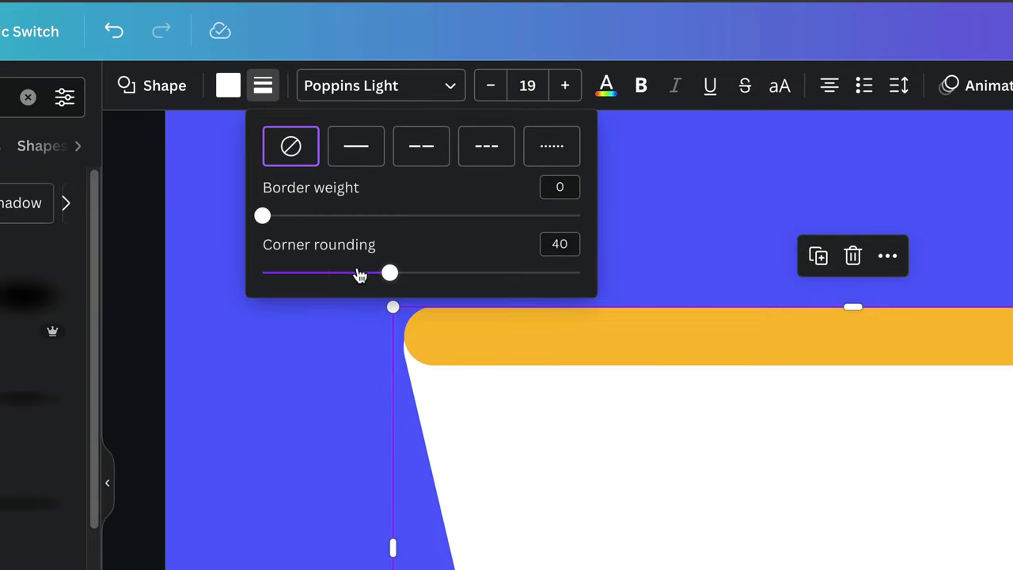
left_click_drag(359, 275, 343, 274)
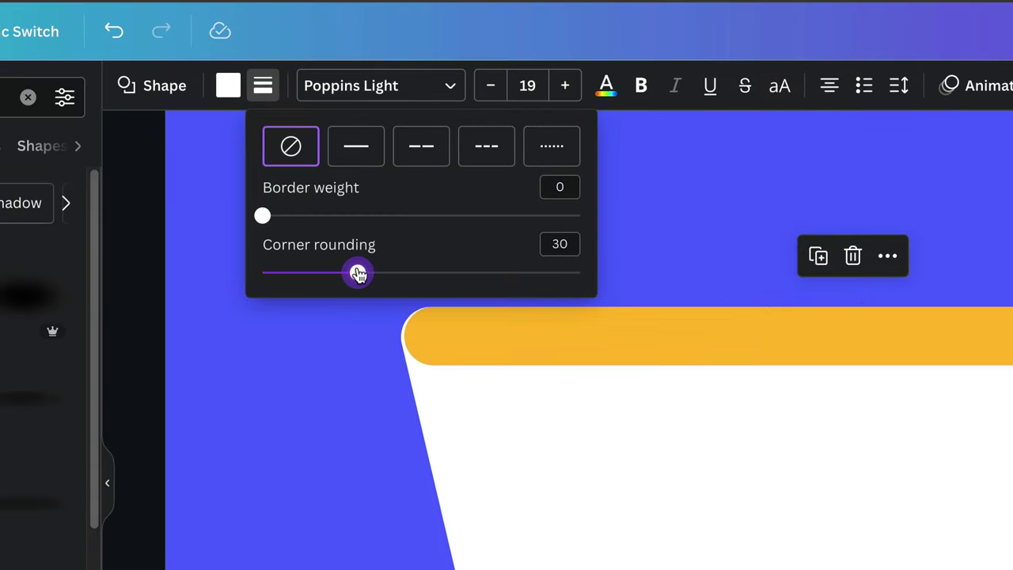
Widen the bar across the shape and recolour it light grey #f1f1f1
left_click_drag(402, 335, 54, 342)
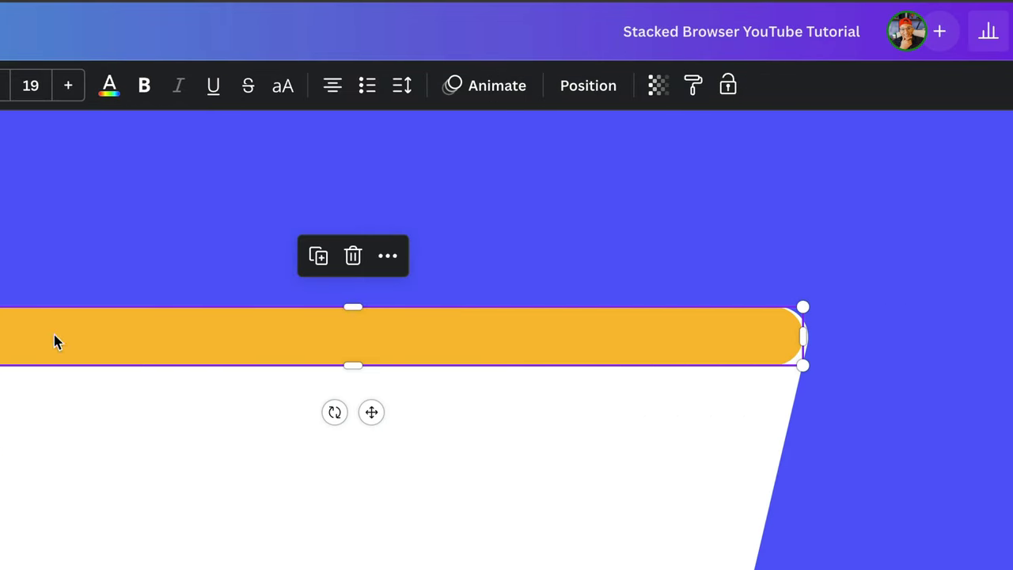
left_click(875, 163)
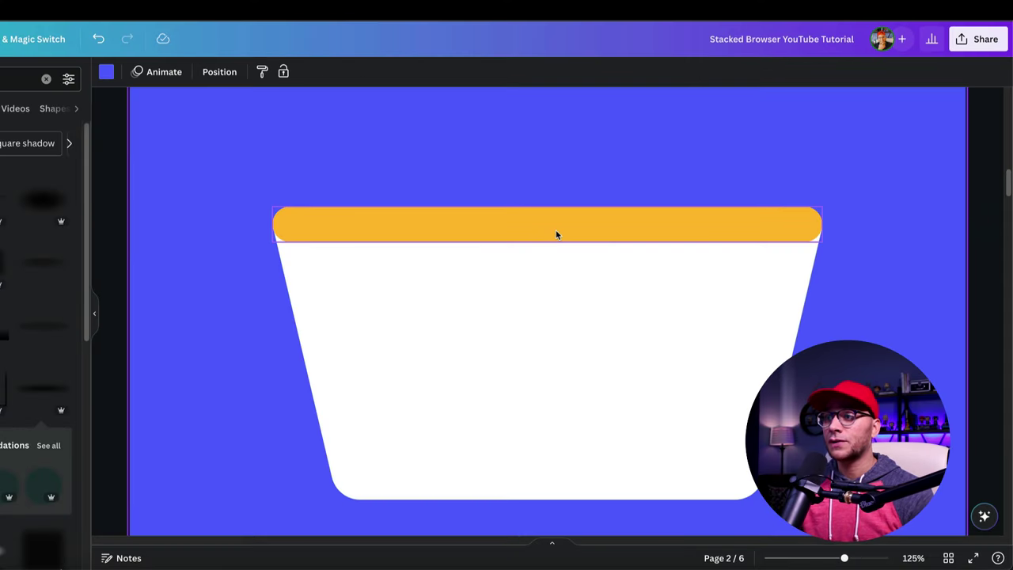
left_click(556, 234)
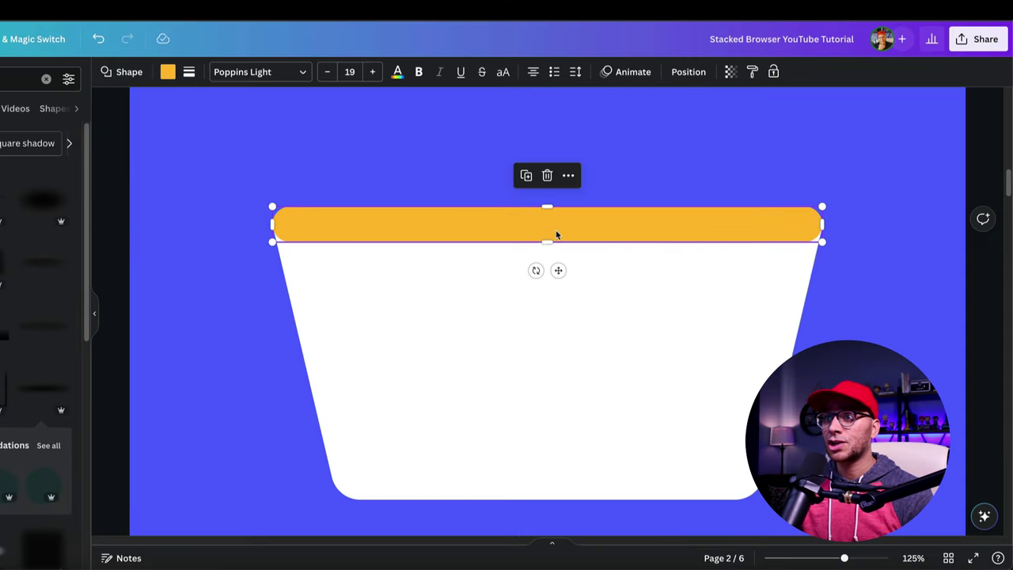
left_click(168, 73)
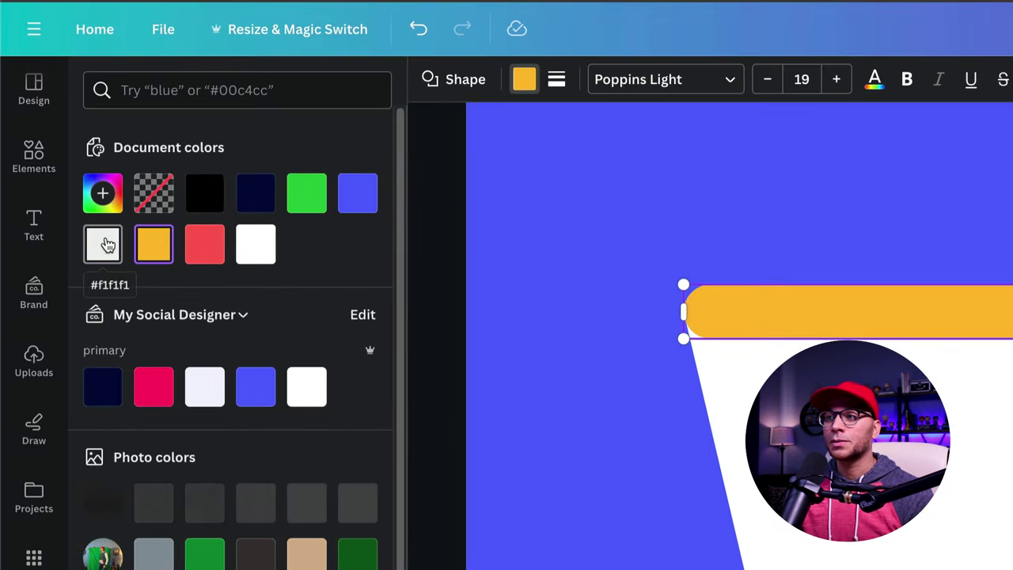
left_click(108, 246)
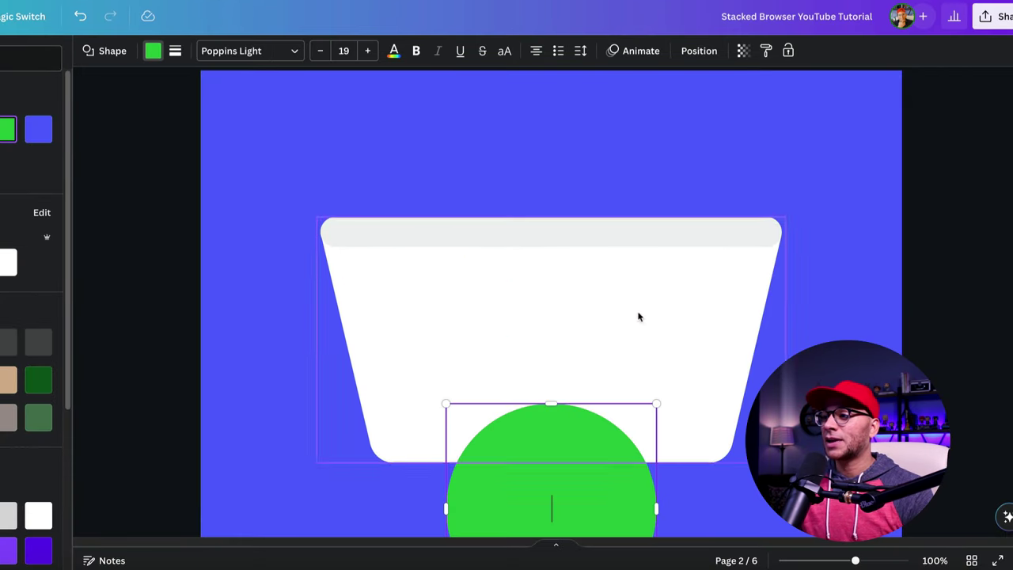
Shrink the green circle to a dot at the bar's left end and colour it red
mouse_move(586, 491)
left_mouse_down()
mouse_move(488, 192)
mouse_move(523, 245)
left_mouse_up()
left_click_drag(591, 151, 403, 347)
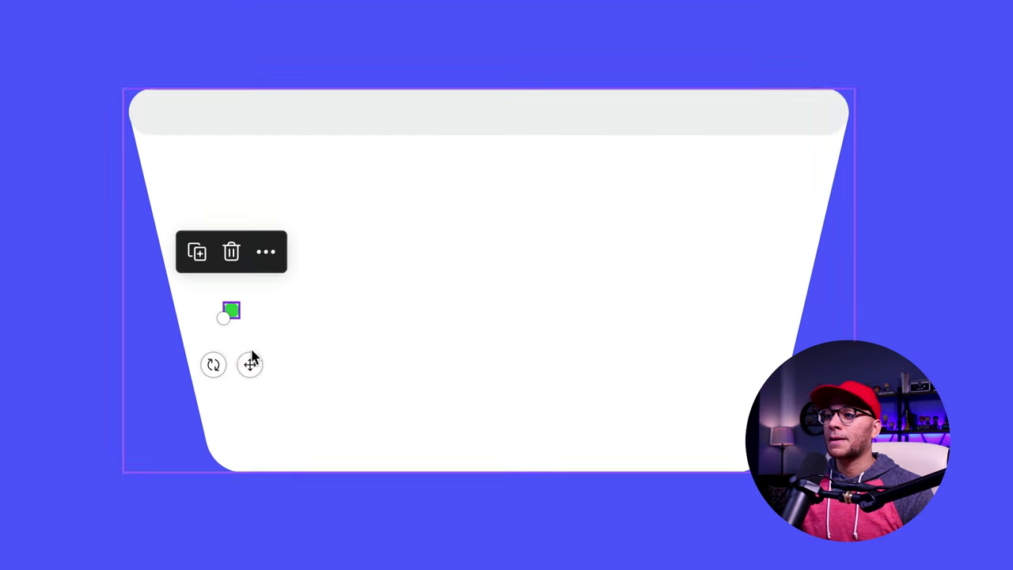
left_click_drag(233, 309, 205, 228)
left_click_drag(182, 162, 182, 165)
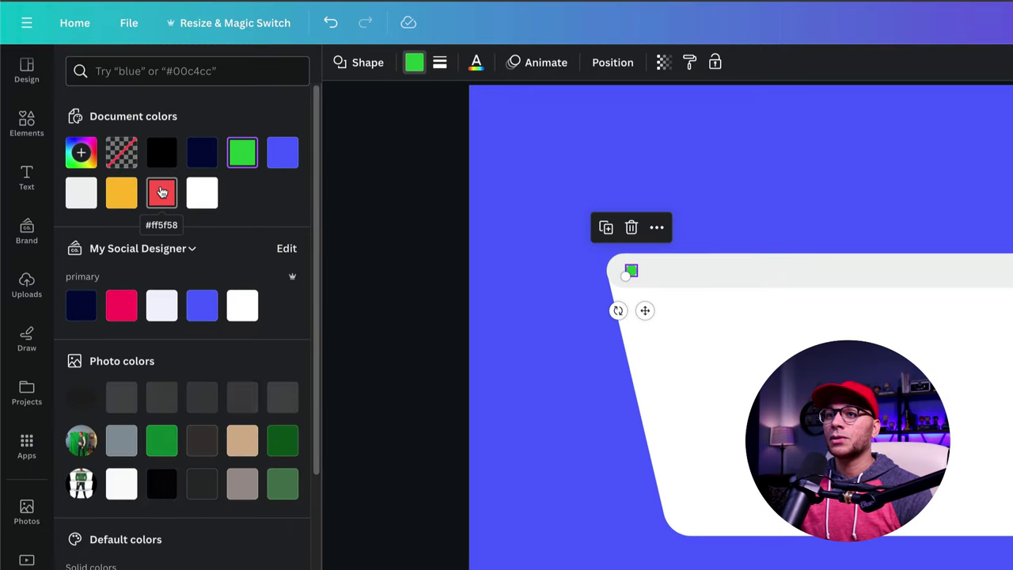
left_click(162, 193)
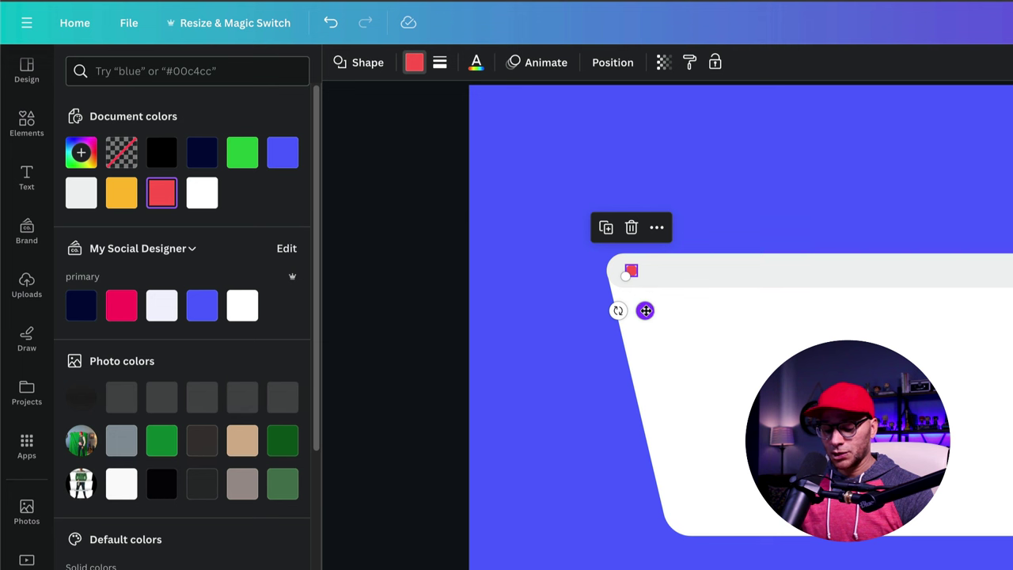
Alt-drag two copies to the right, making yellow and green dots
left_click_drag(645, 310, 665, 310)
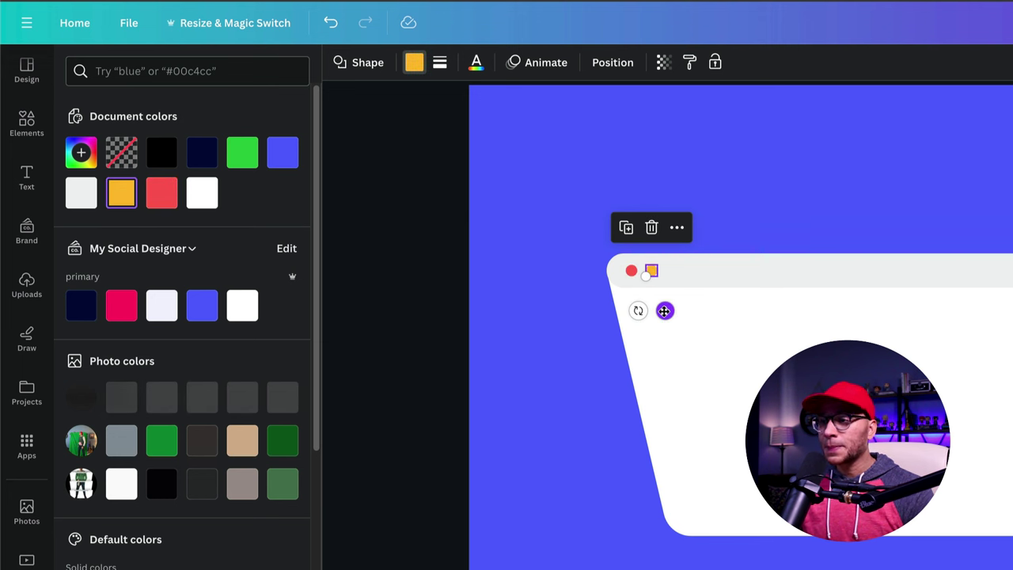
left_click_drag(664, 310, 685, 311)
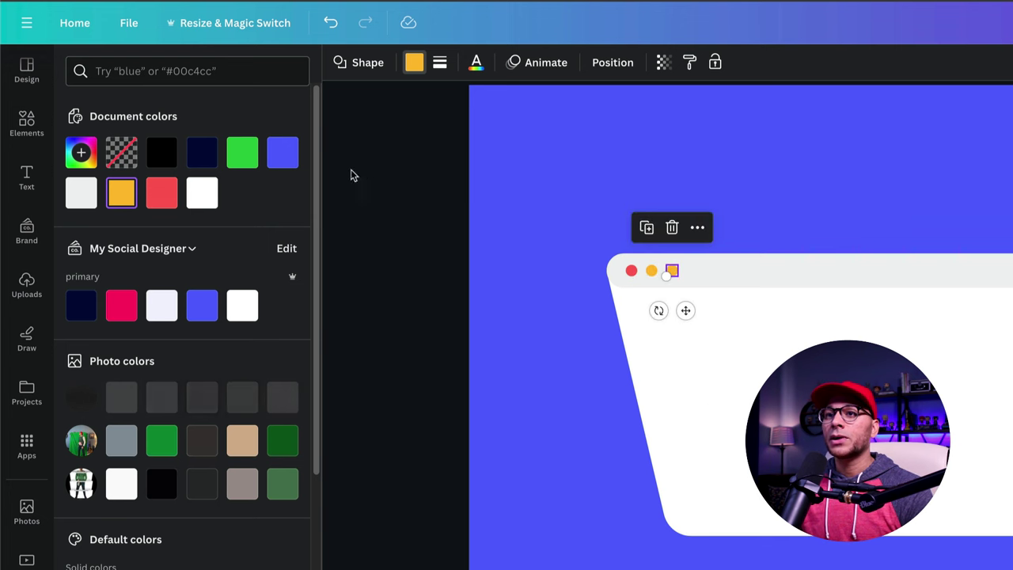
key("Escape")
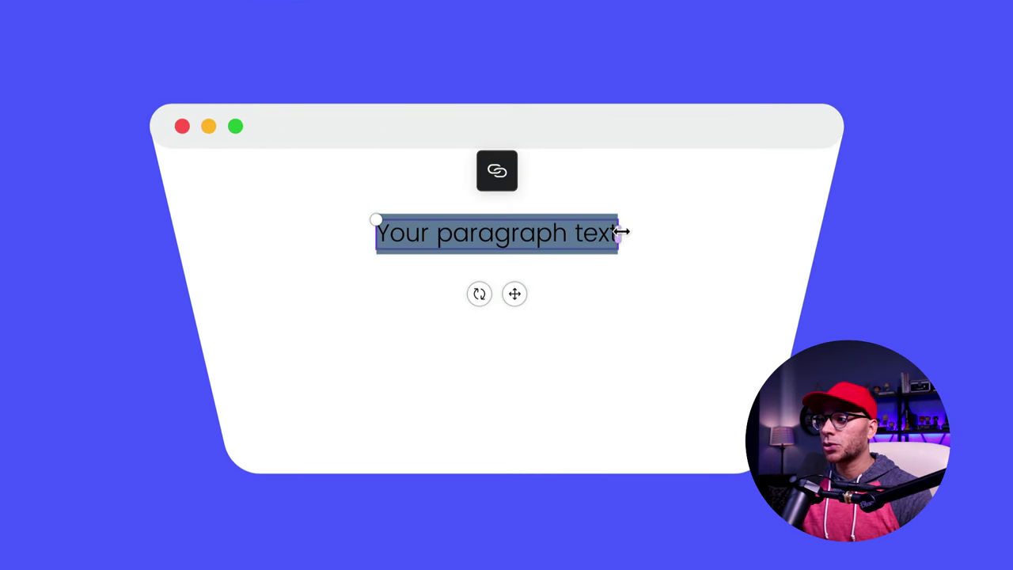
Widen a text box, move it into the top bar, and type 'Lover of Funko Pops - Google Search'
left_click_drag(622, 231, 712, 231)
left_click_drag(515, 293, 516, 185)
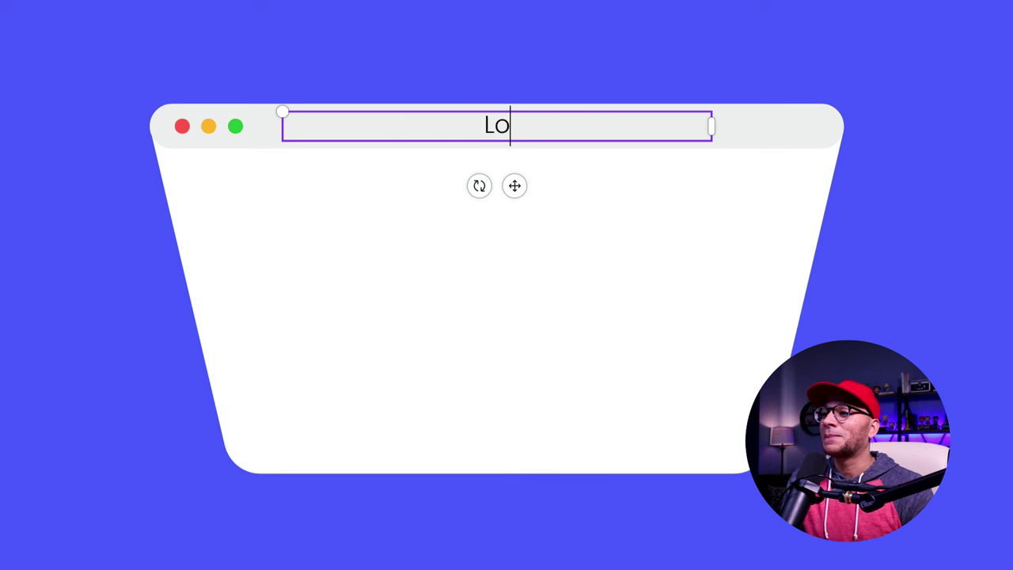
type("ko")
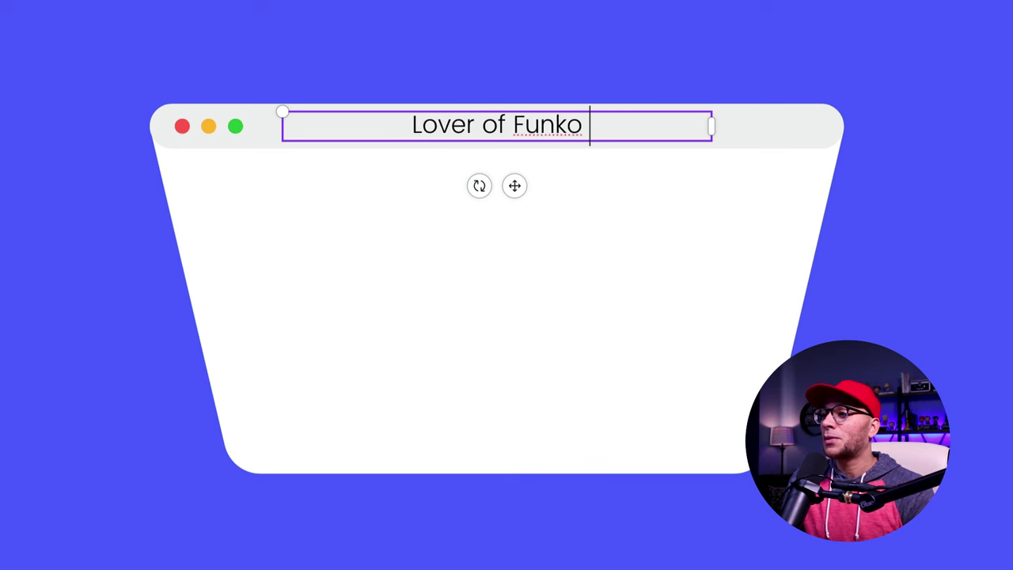
type(" Pops - G")
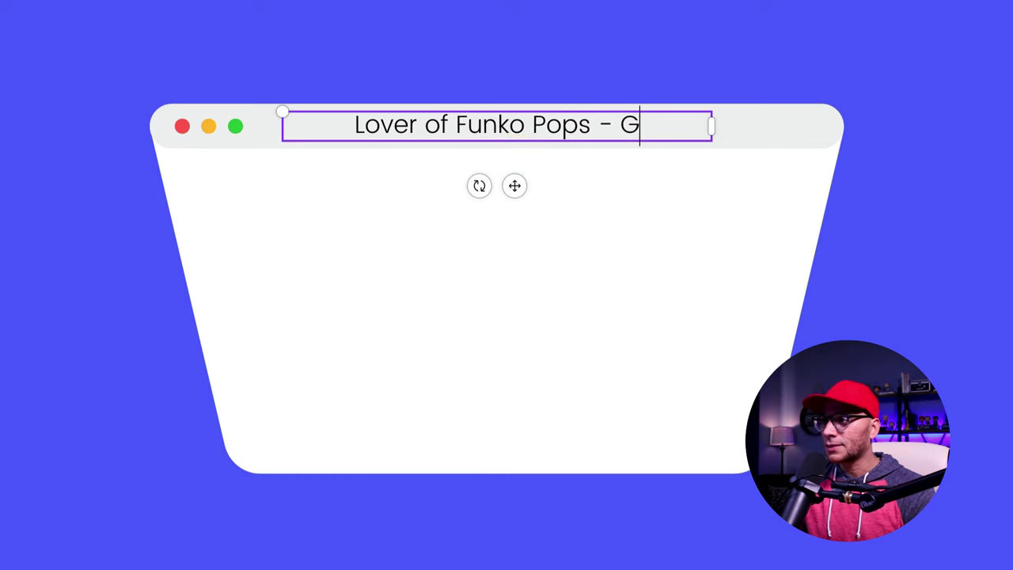
type("oogle Search")
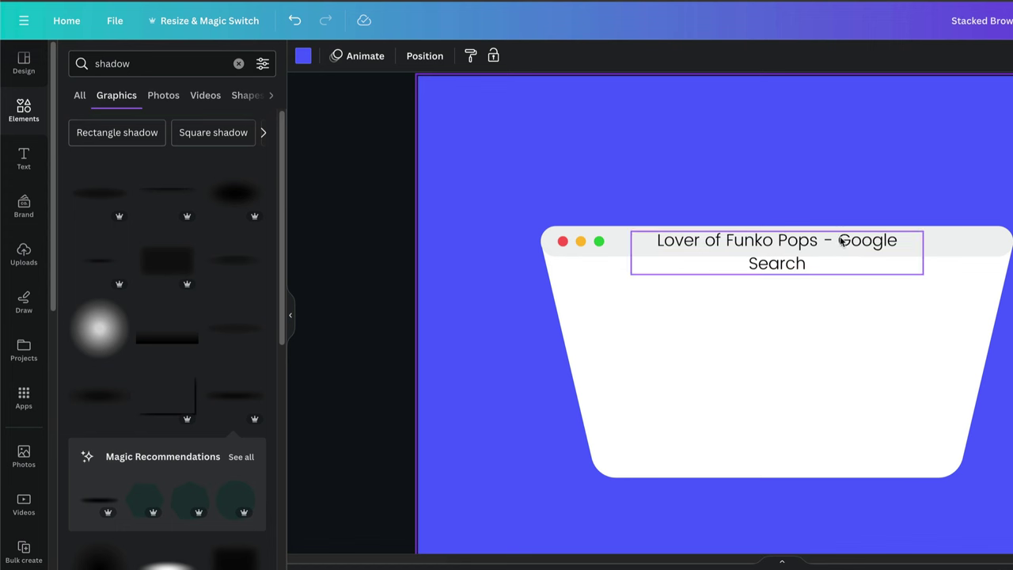
Set the title to Helvetica World Bold and resize its box to fit one line
left_click(843, 241)
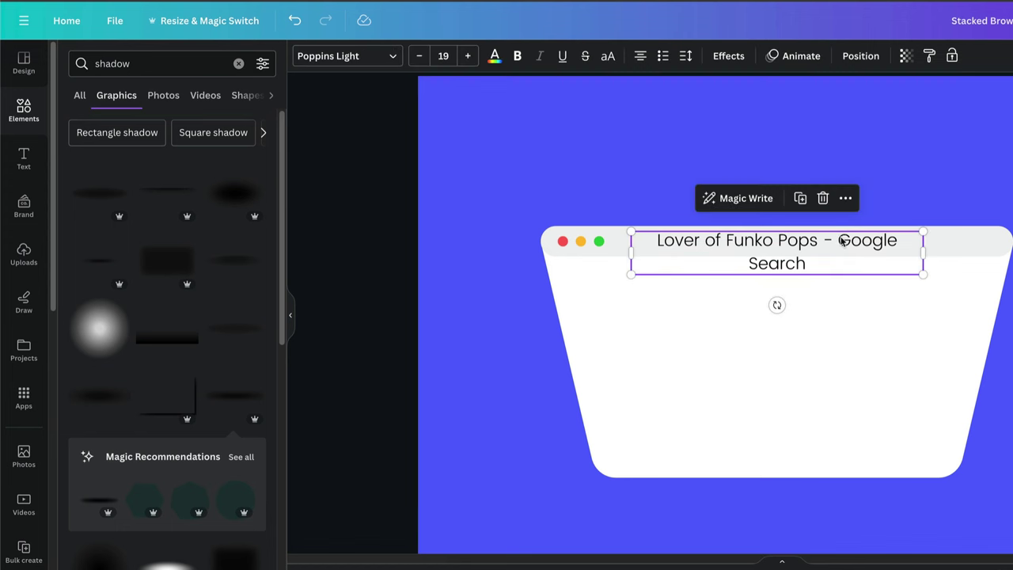
left_click(393, 59)
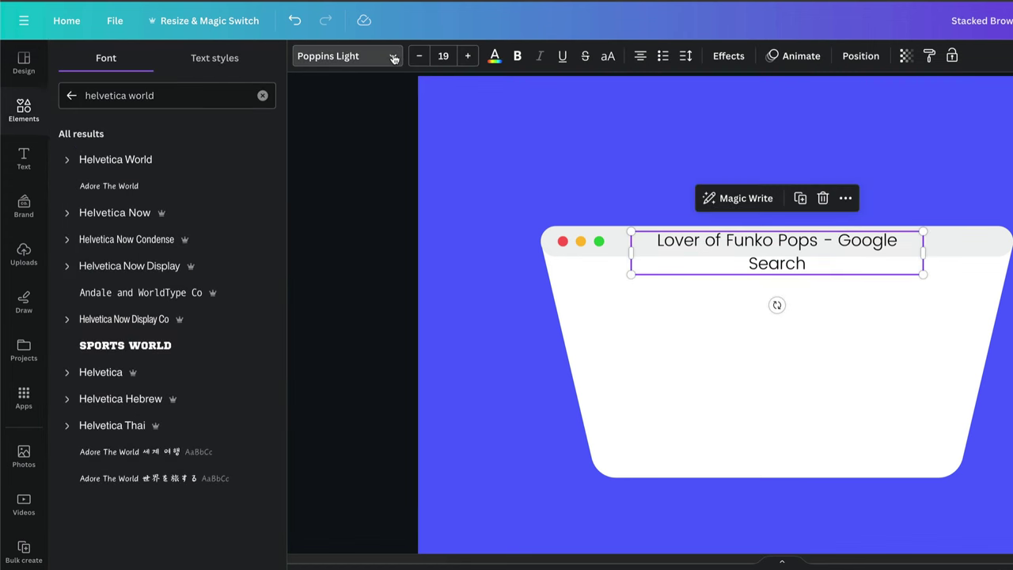
left_click(67, 161)
left_click(102, 211)
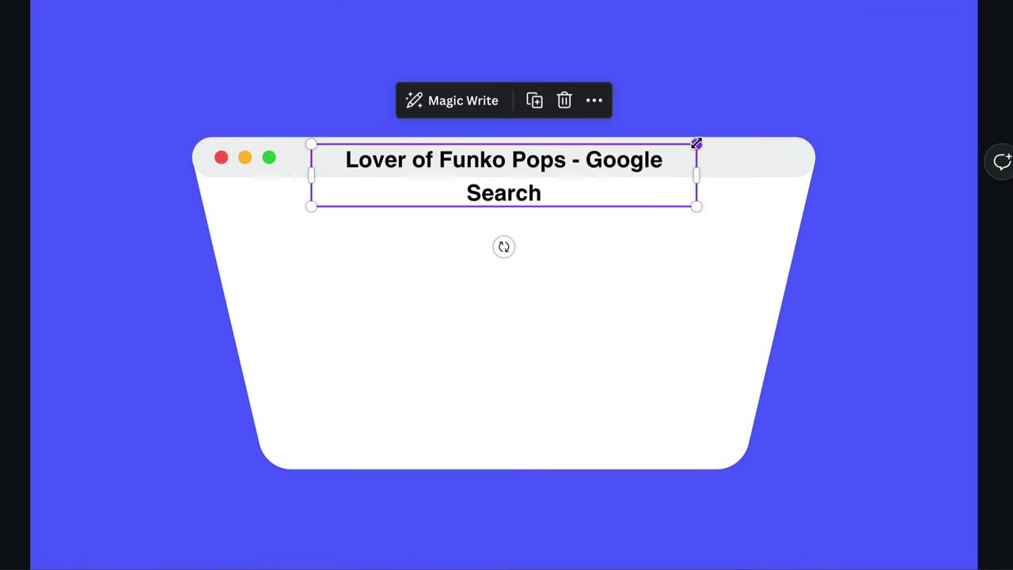
mouse_move(695, 143)
left_mouse_down()
mouse_move(641, 150)
mouse_move(715, 158)
left_mouse_up()
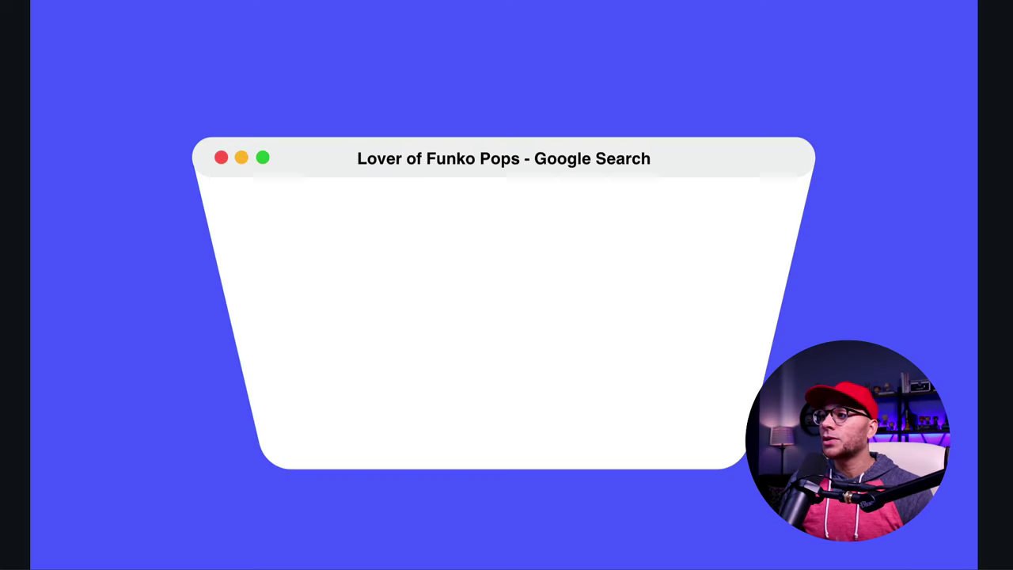
Group the window with its title and duplicate it just below
mouse_move(881, 79)
left_mouse_down()
mouse_move(398, 285)
mouse_move(215, 439)
mouse_move(169, 500)
left_mouse_up()
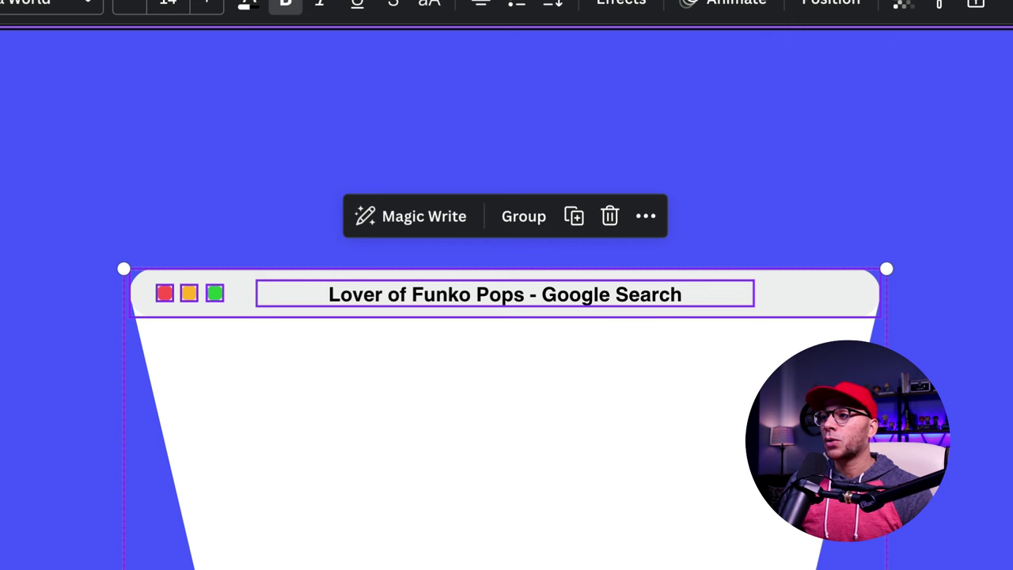
left_click(524, 217)
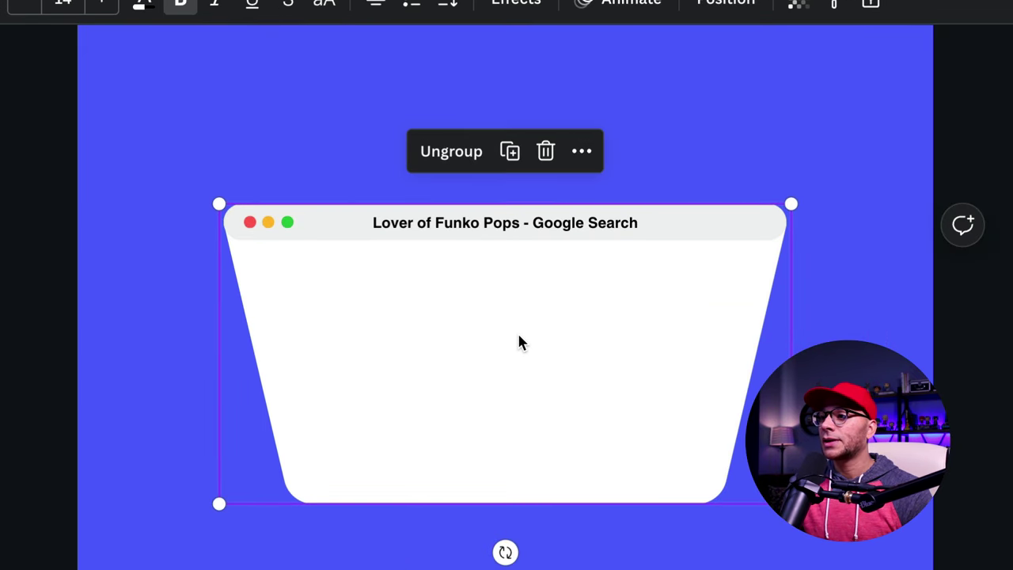
left_click_drag(518, 342, 518, 459)
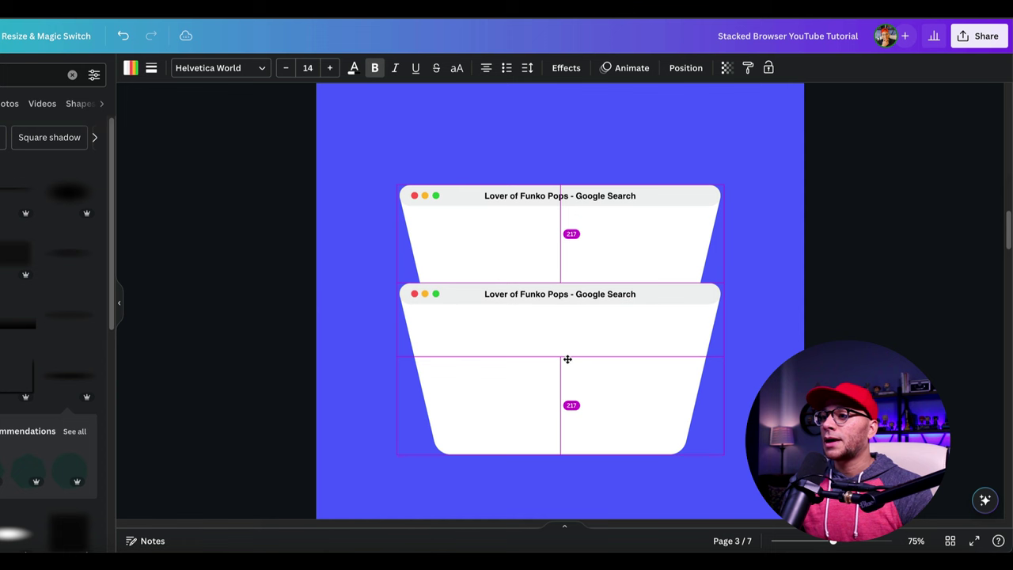
left_click_drag(567, 359, 567, 370)
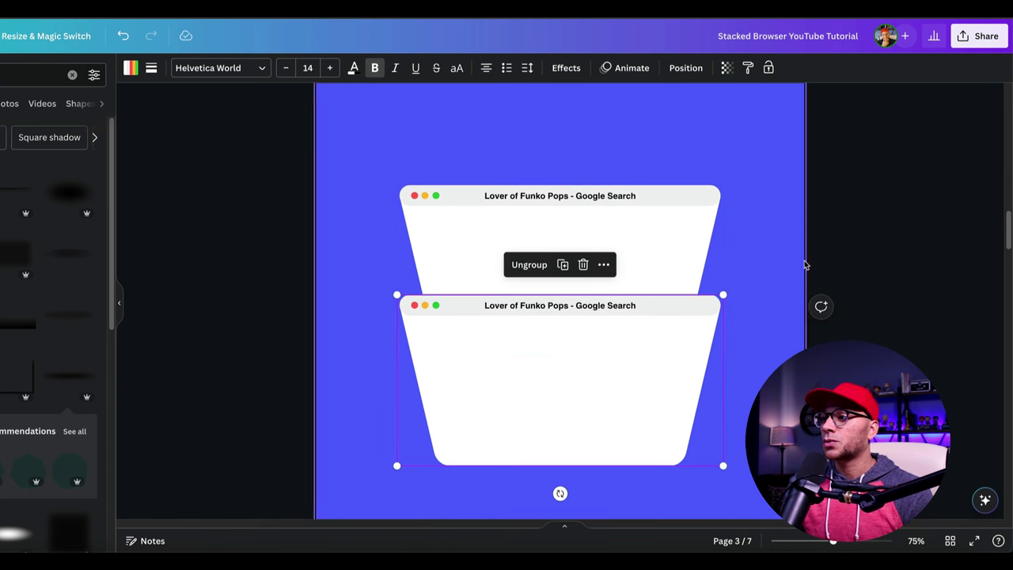
Add more window copies further down the page and zoom out to review the stack
left_click(805, 265)
scroll(860, 256, "down", 2)
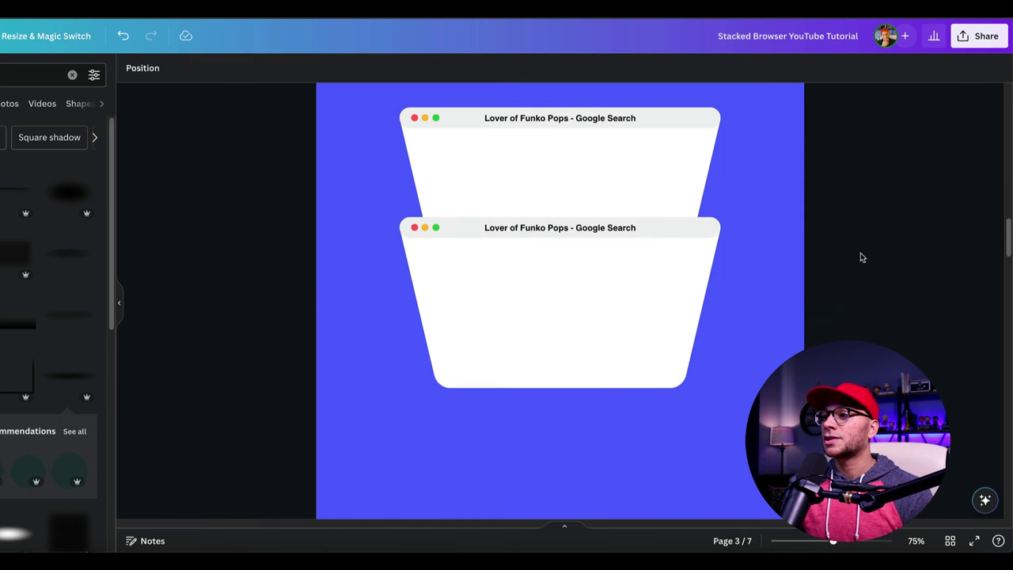
left_click(586, 277)
mouse_move(585, 276)
left_mouse_down()
mouse_move(586, 381)
mouse_move(554, 398)
left_mouse_up()
left_click(764, 302)
key("ctrl+minus")
key("ctrl+a")
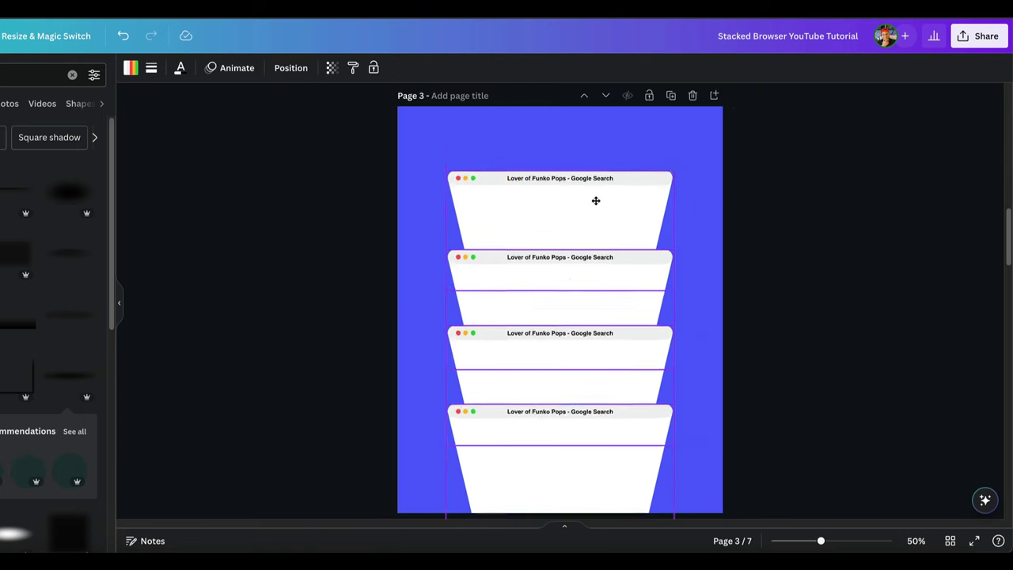
left_click(862, 190)
key("ctrl+plus")
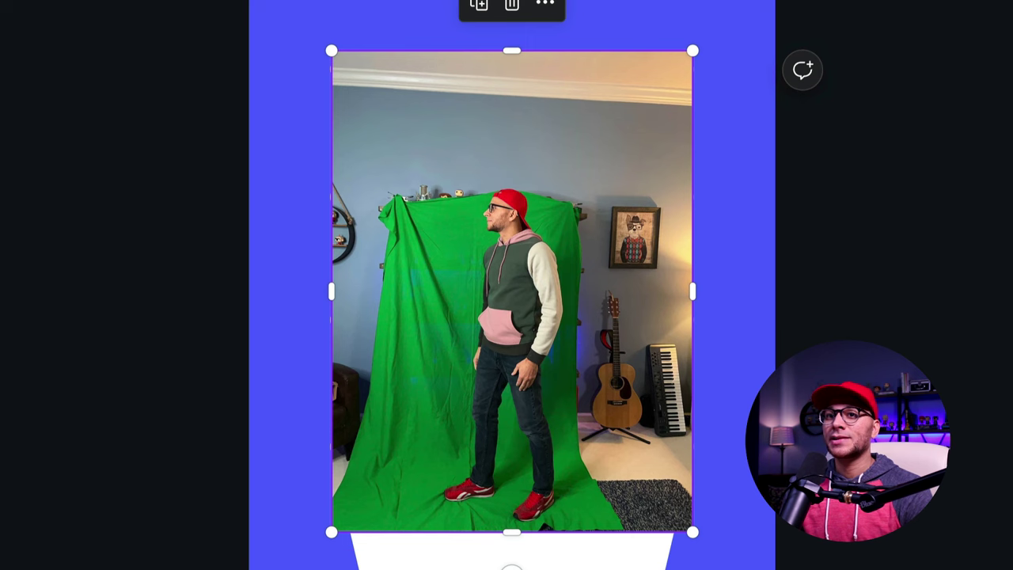
Remove the green-screen background from the man's photo
left_click(97, 66)
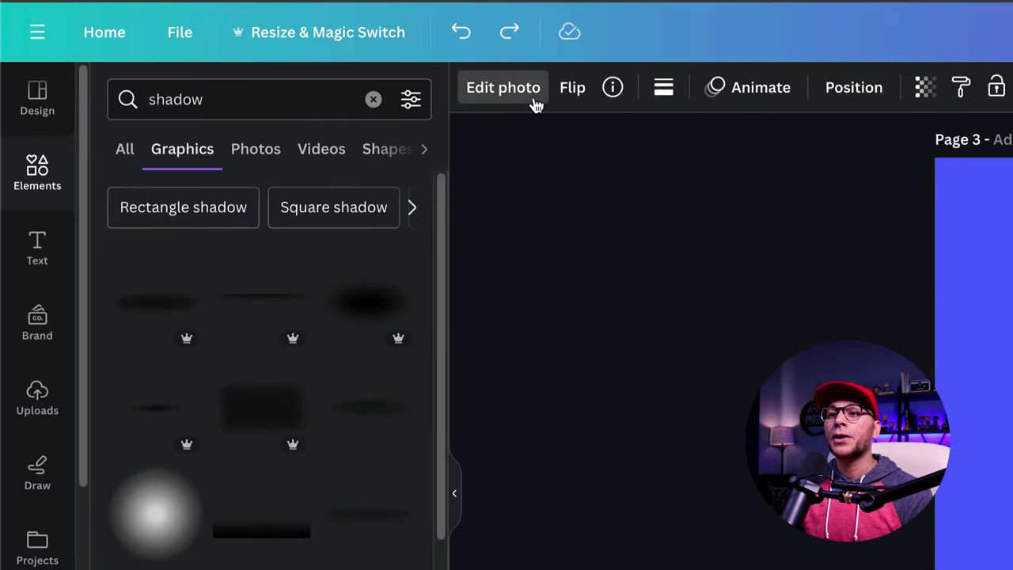
left_click(535, 103)
left_click(141, 269)
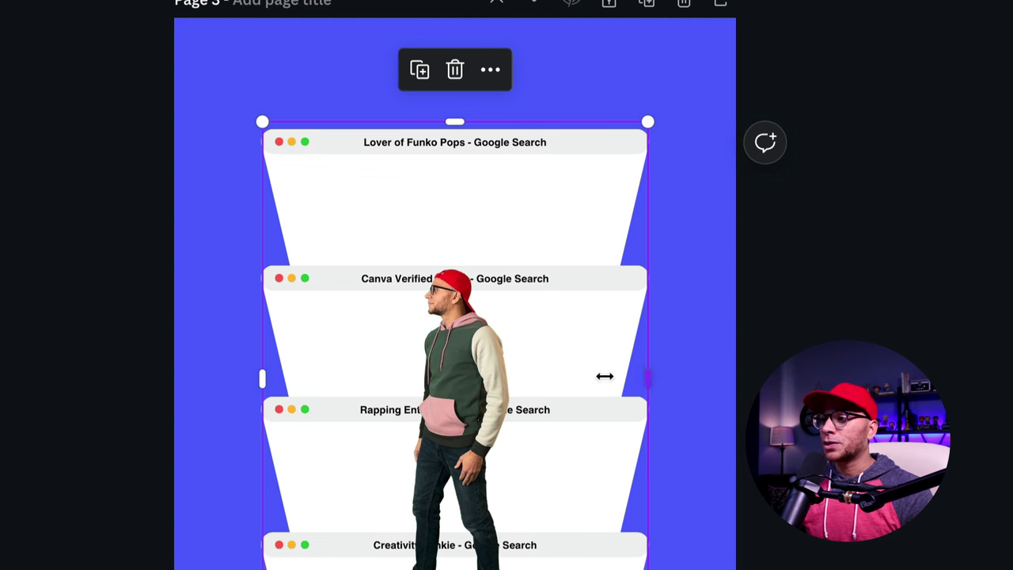
Trim the cutout's empty sides, enlarge it to full height and move it over the windows
left_click_drag(605, 376, 543, 378)
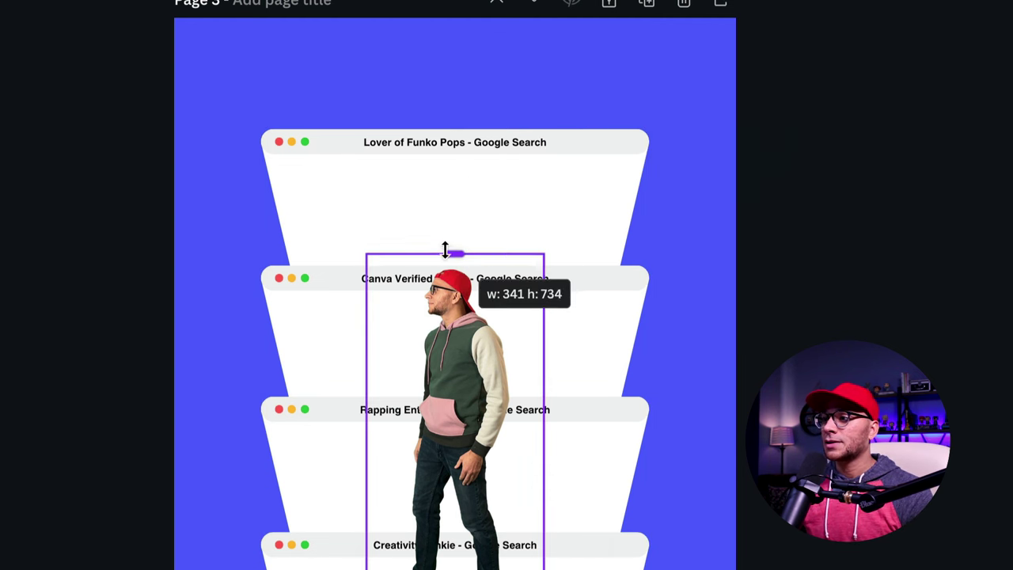
left_click_drag(448, 118, 448, 252)
left_click_drag(543, 229, 641, 2)
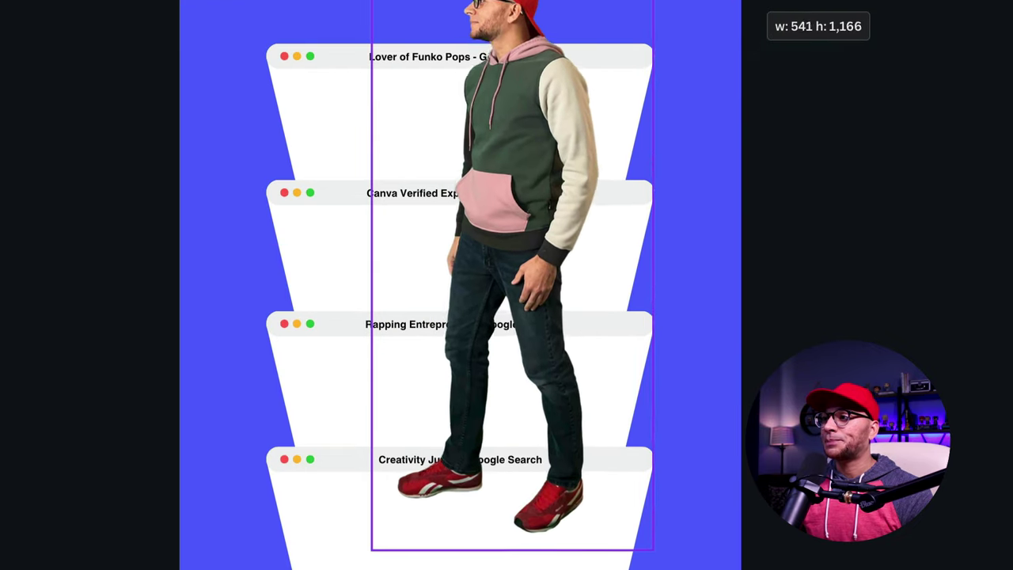
left_click_drag(717, 0, 736, 0)
left_click_drag(551, 124, 497, 235)
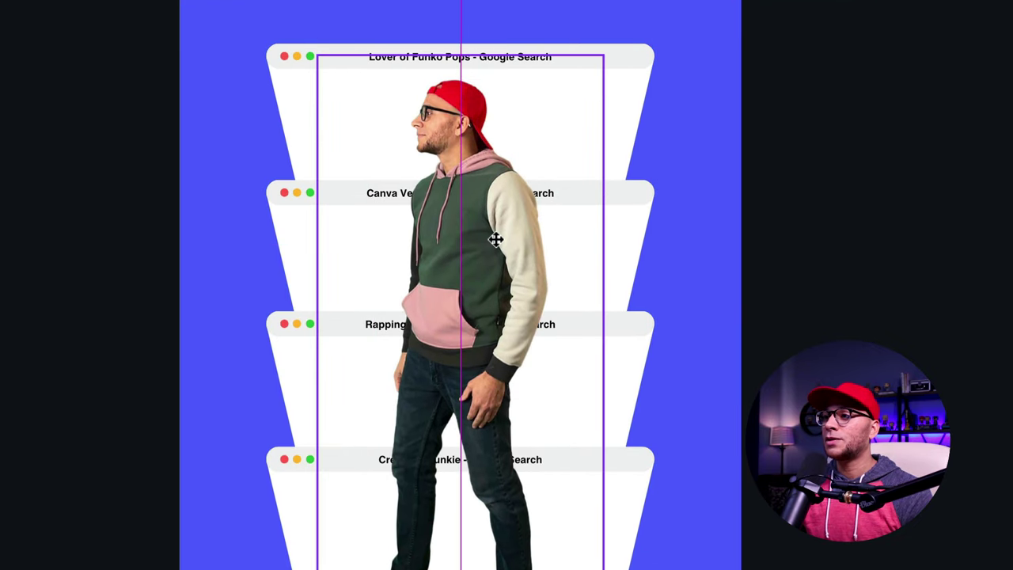
Shrink the cutout slightly and nudge it up to fit within the page
left_click(897, 196)
scroll(897, 196, "down", 2)
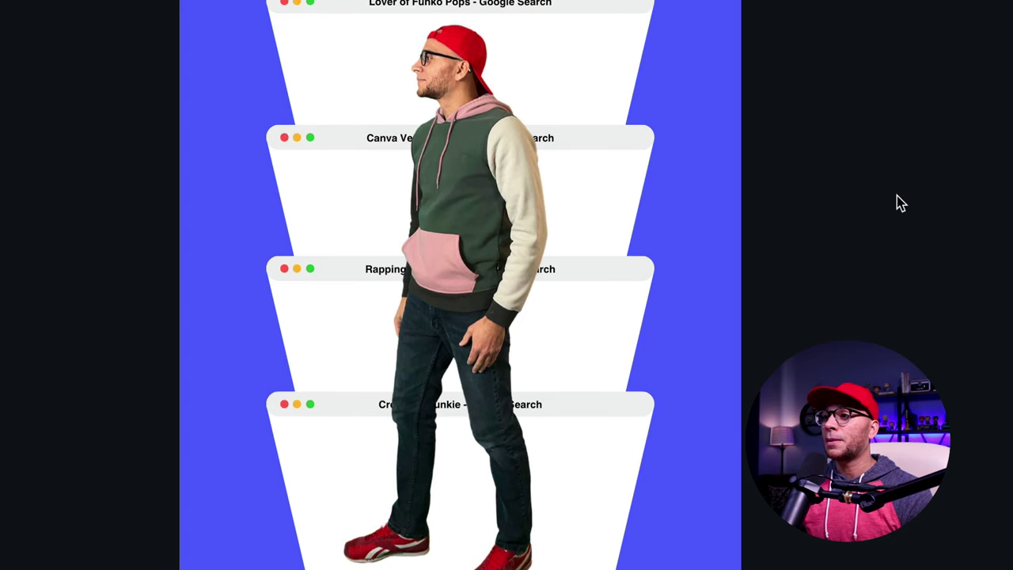
left_click(459, 285)
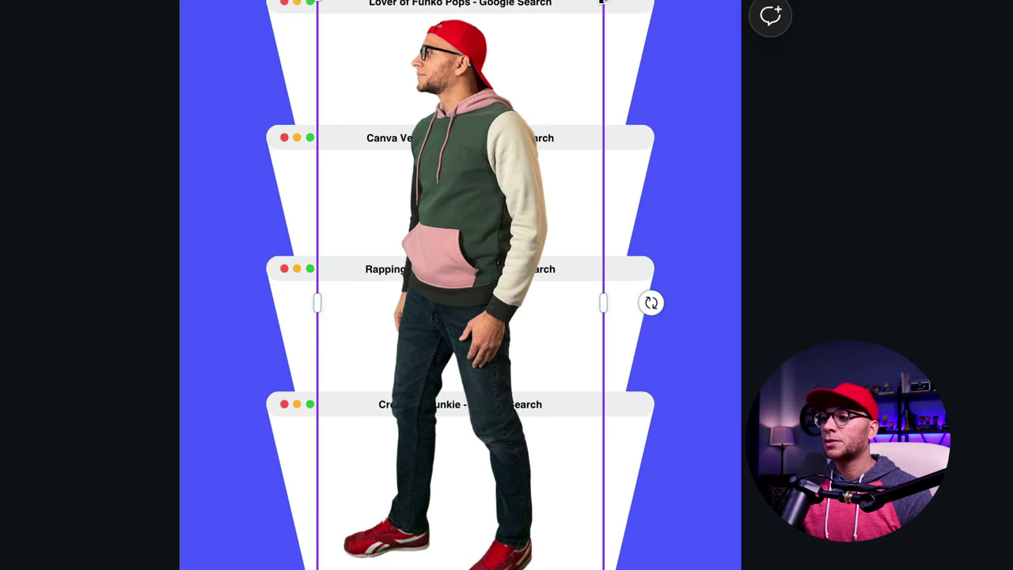
left_click_drag(602, 2, 598, 53)
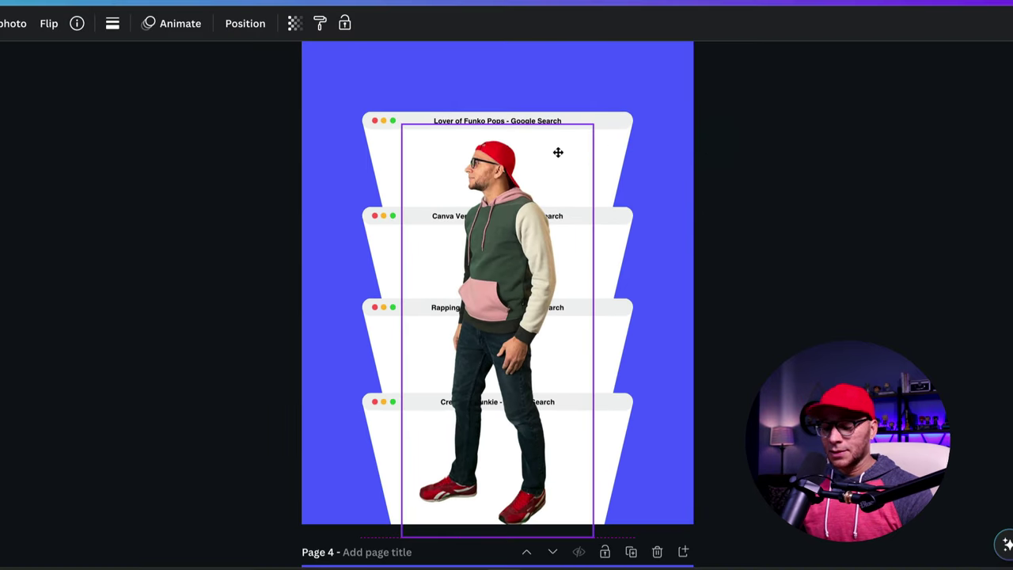
left_click_drag(558, 152, 559, 150)
Crop the man's cutout up to his head and layer it beneath the three lower windows
left_click(766, 184)
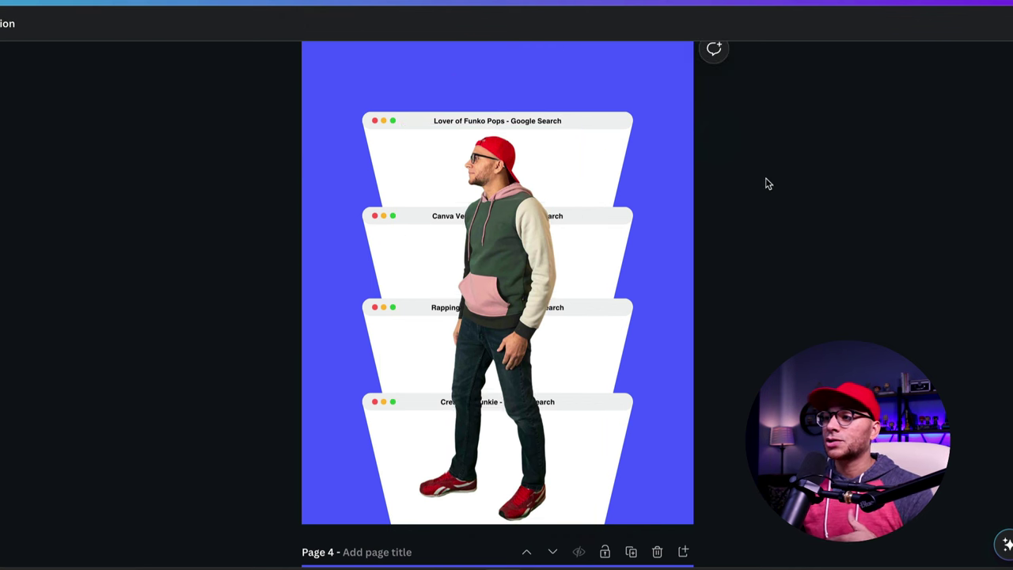
left_click(492, 310)
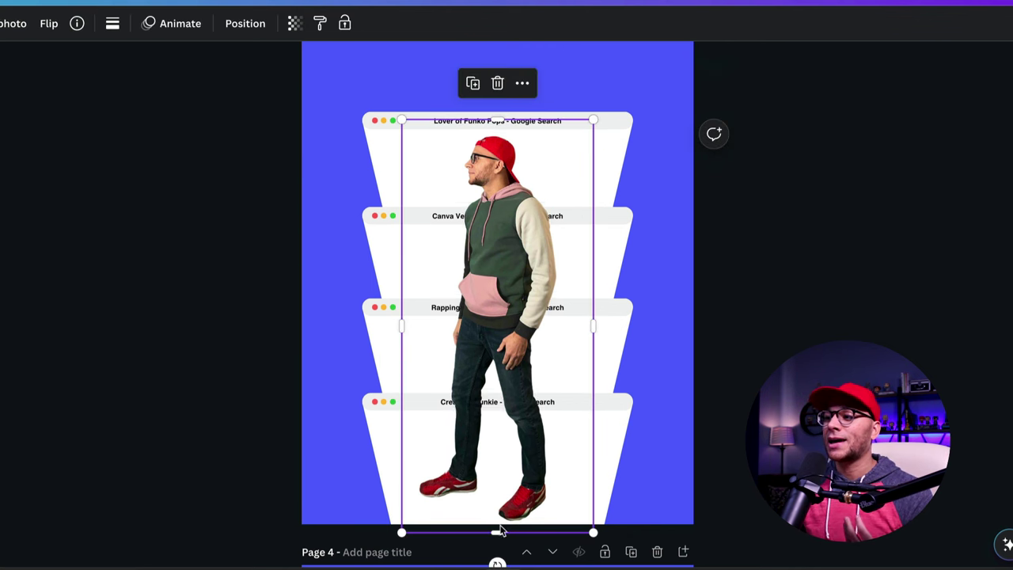
left_click_drag(500, 531, 494, 272)
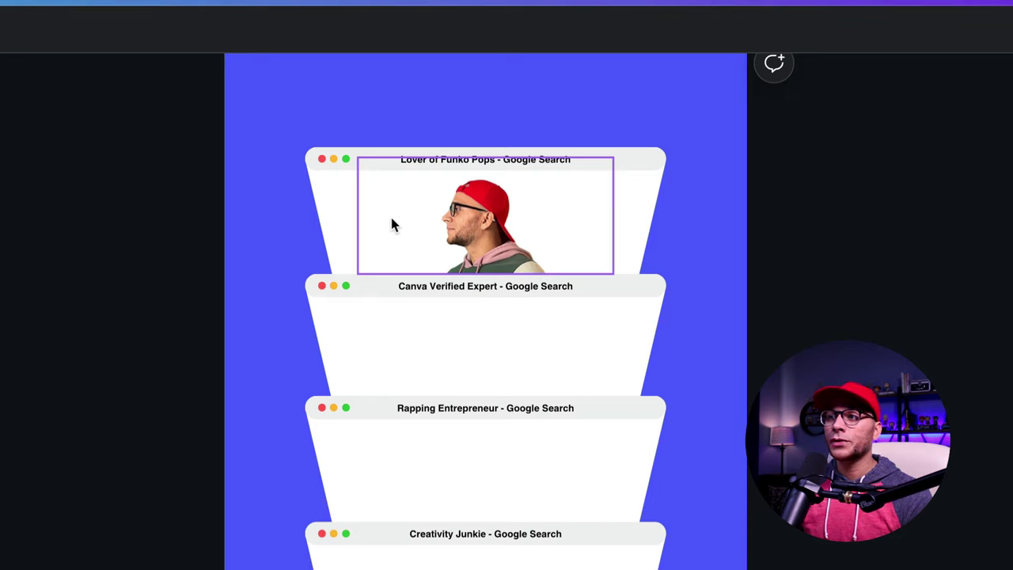
left_click(74, 50)
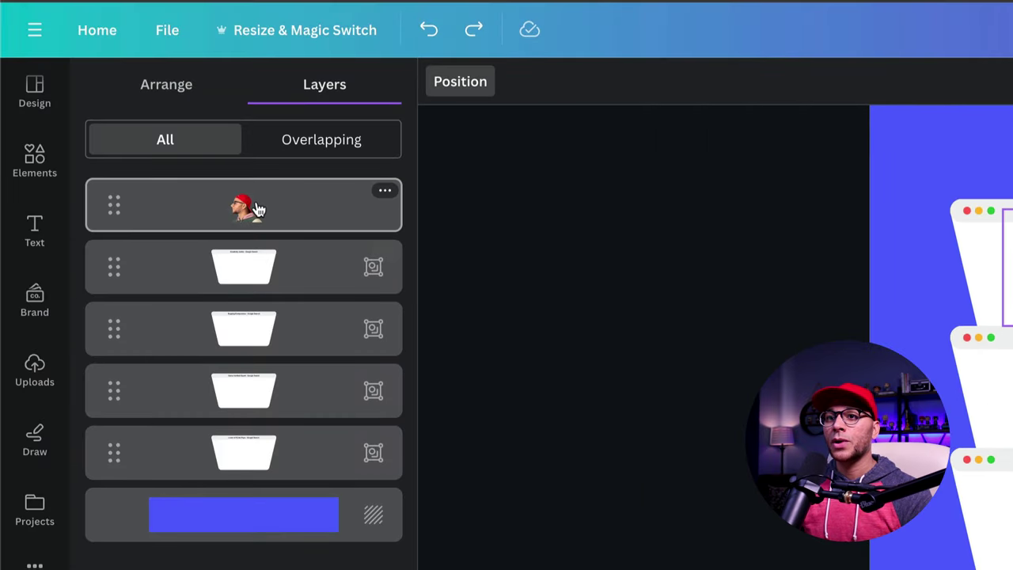
left_click_drag(252, 206, 261, 413)
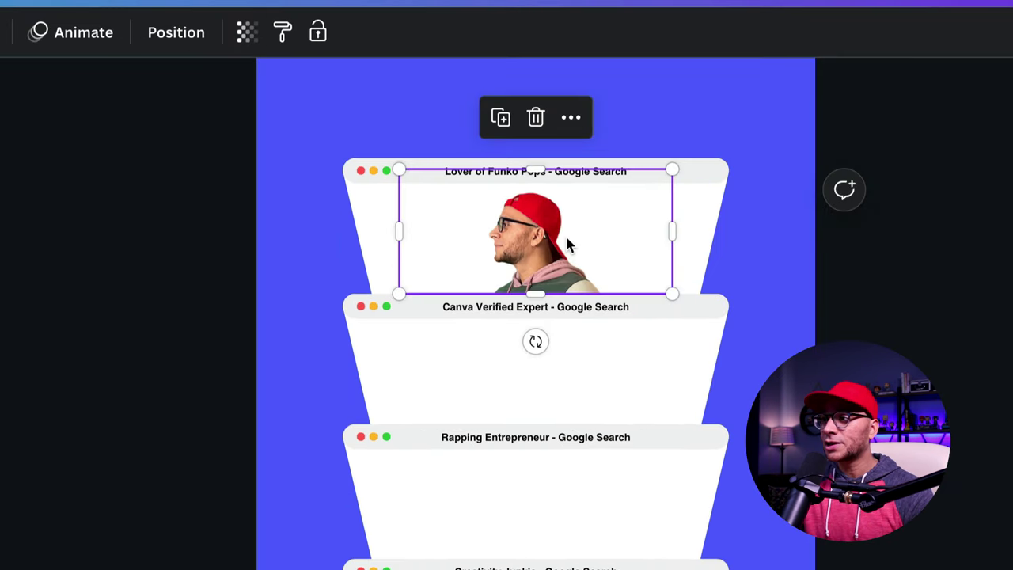
Duplicate the head slice, re-crop the copy to the torso, and layer it beneath the lower two windows
key("ctrl+d")
left_click_drag(553, 234, 547, 232)
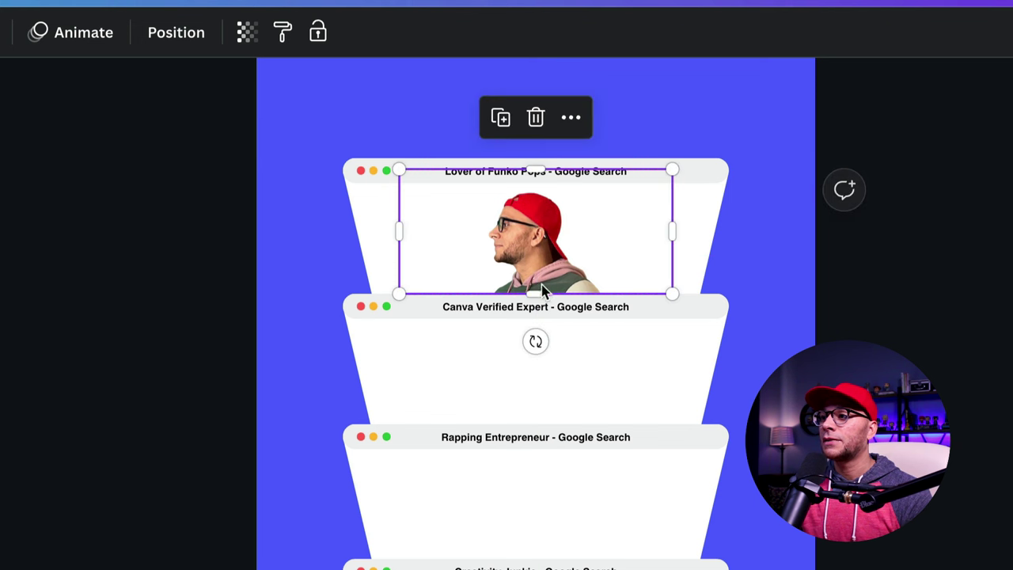
left_click_drag(530, 292, 531, 424)
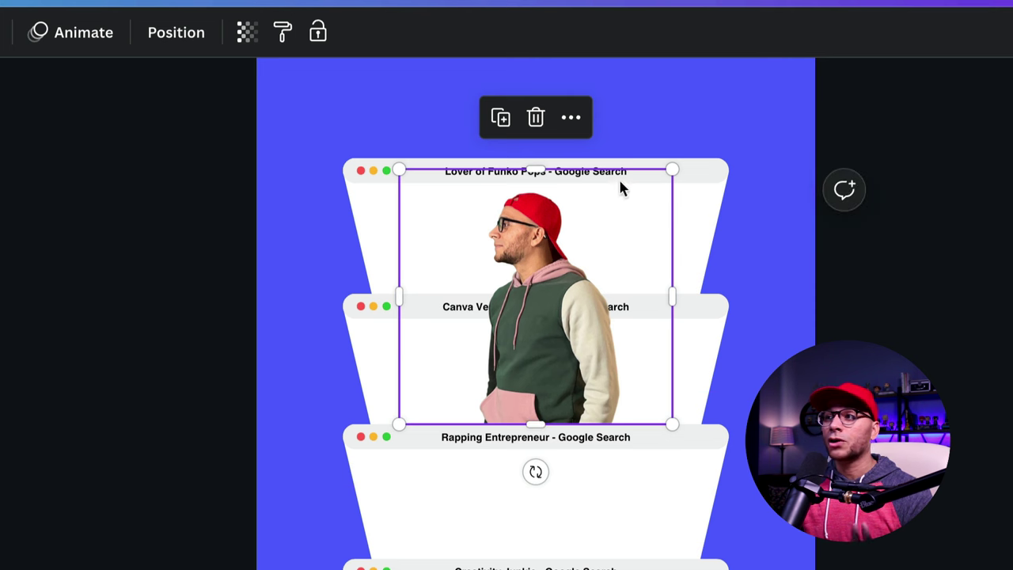
left_click_drag(547, 168, 539, 316)
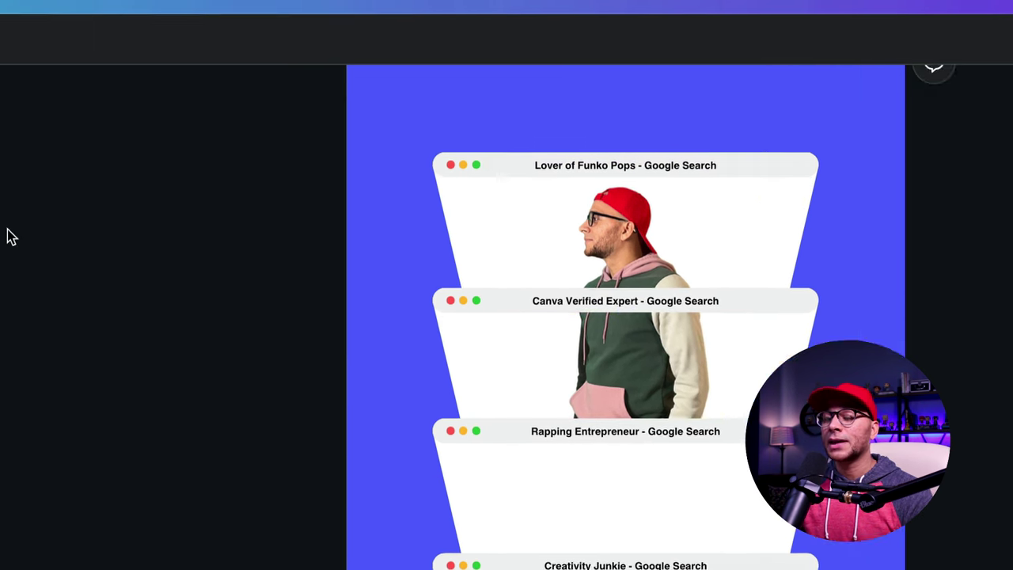
left_click(492, 86)
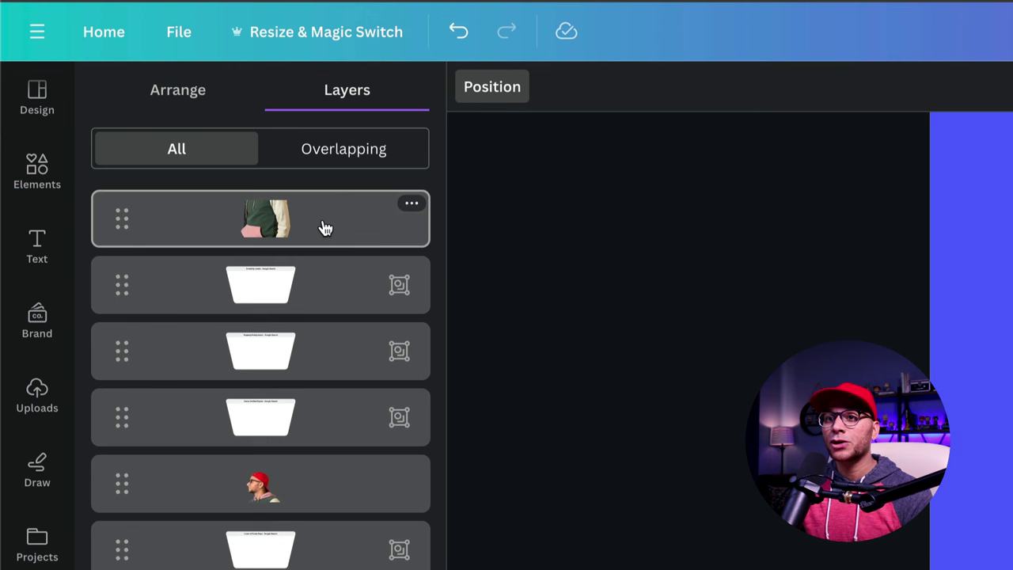
left_click_drag(324, 228, 329, 383)
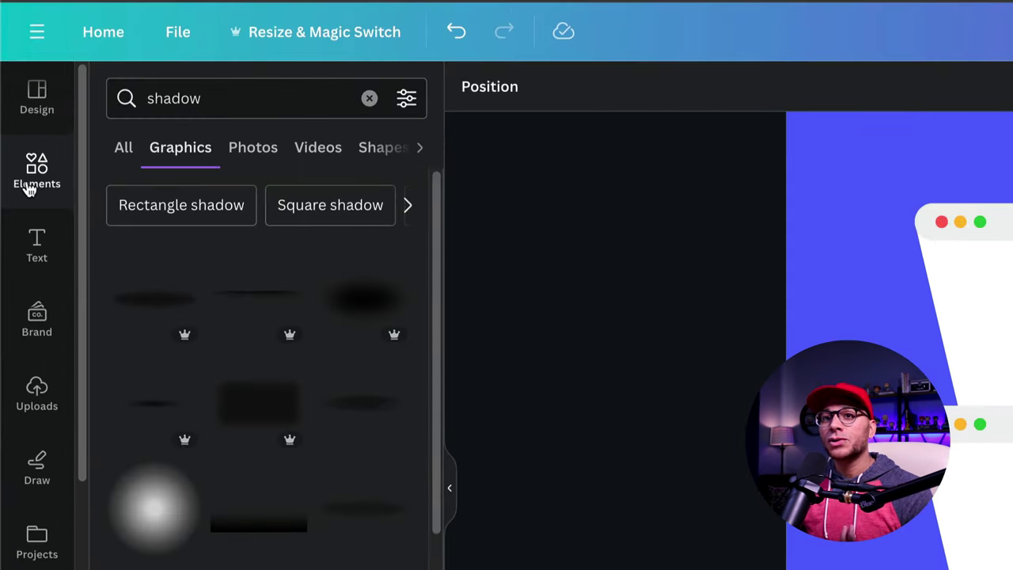
Search Elements for 'shadow' and place a shadow at the second window's top edge, layered below the overlapping window
left_click(29, 190)
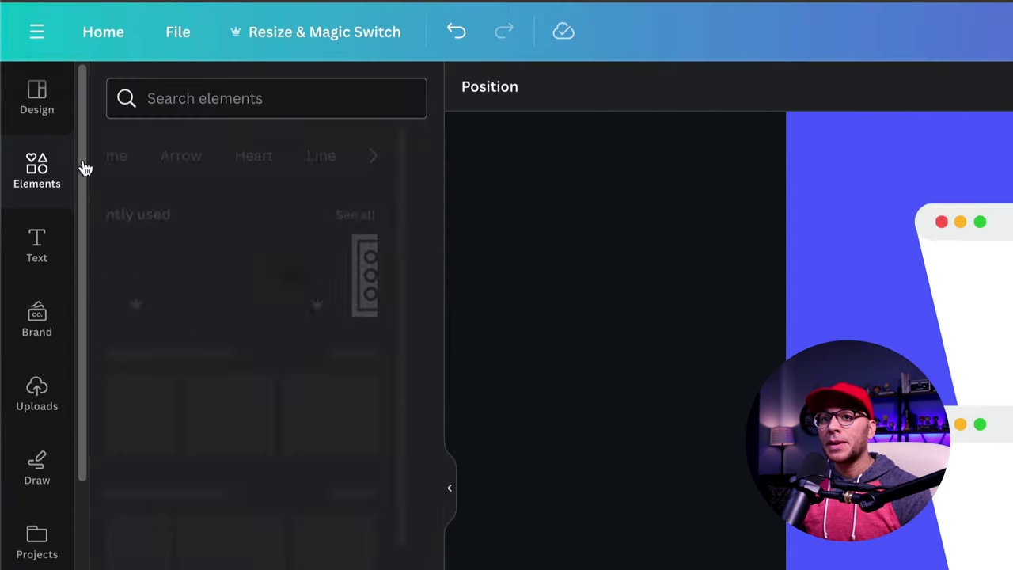
left_click(206, 99)
type("shado")
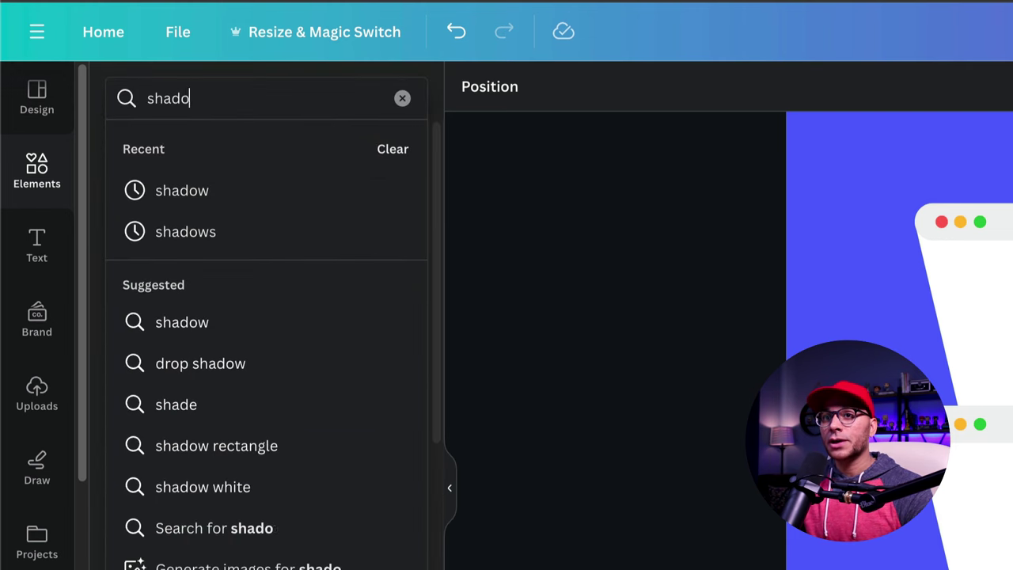
type("w")
key("Return")
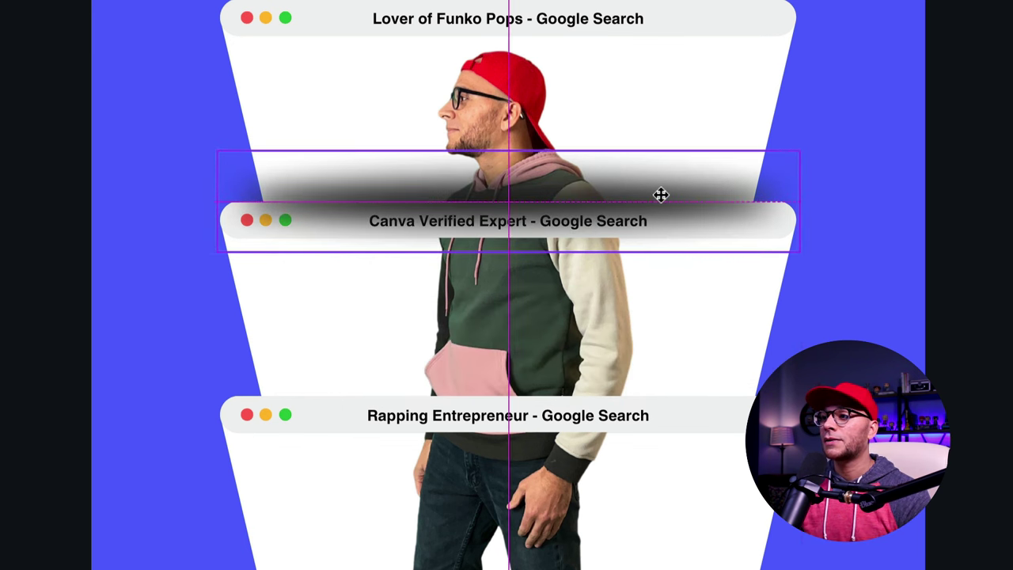
left_click_drag(663, 199, 663, 199)
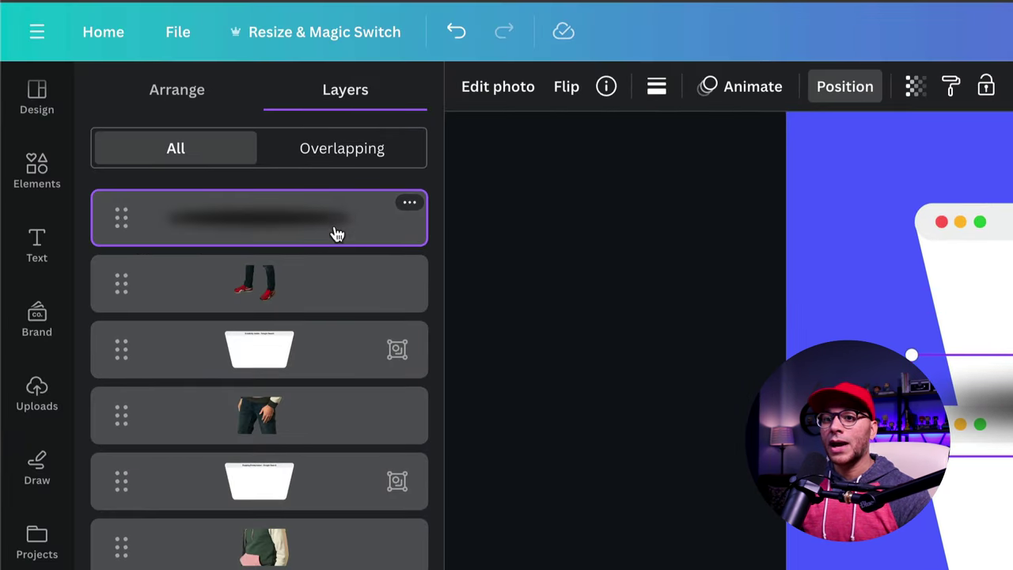
left_click_drag(336, 235, 348, 362)
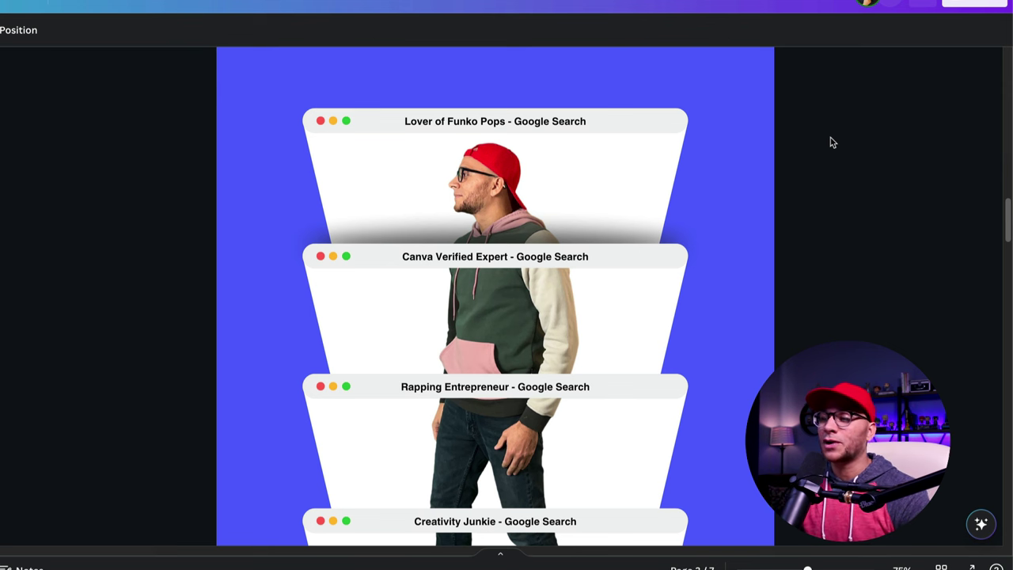
left_click(496, 388)
scroll(629, 366, "down", 3)
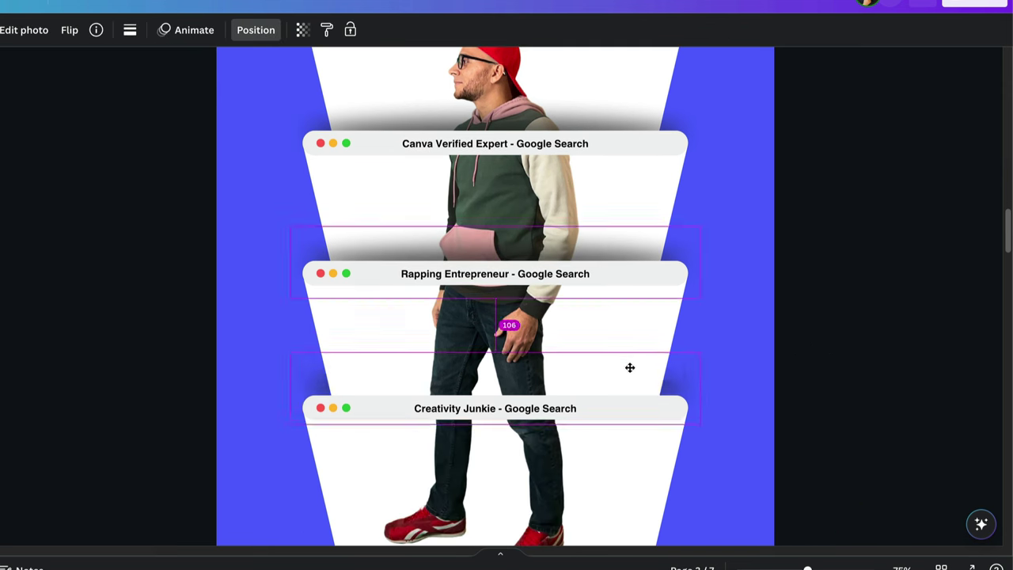
scroll(563, 272, "down", 3)
scroll(806, 338, "down", 3)
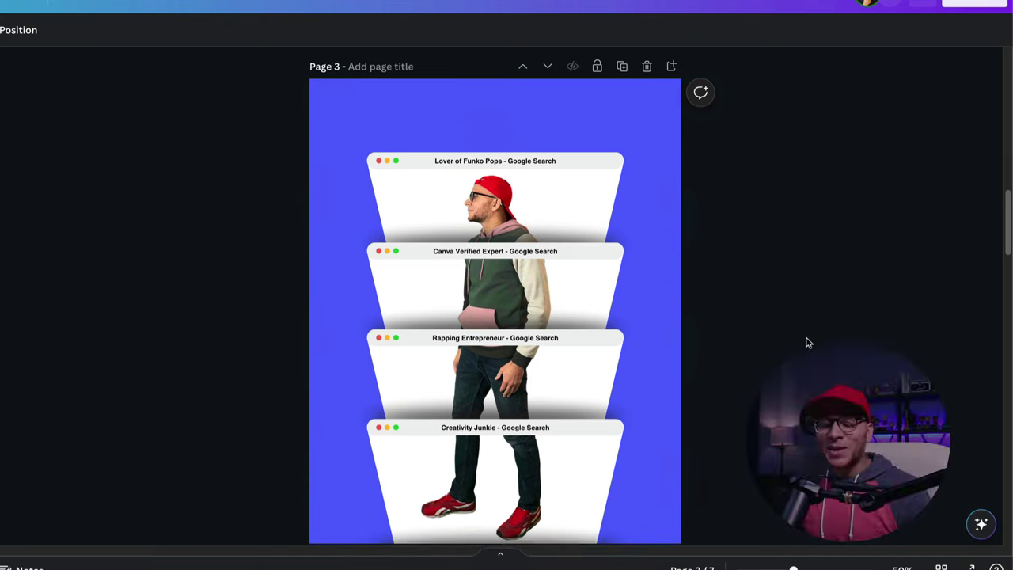